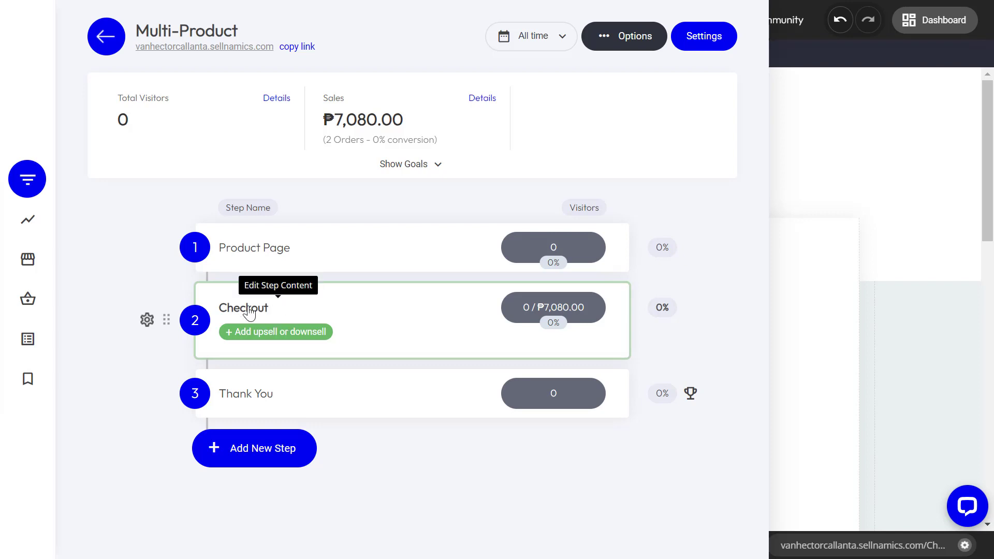
Step: Open the Checkout step of the Multi-Product funnel and look through its page content
click(249, 313)
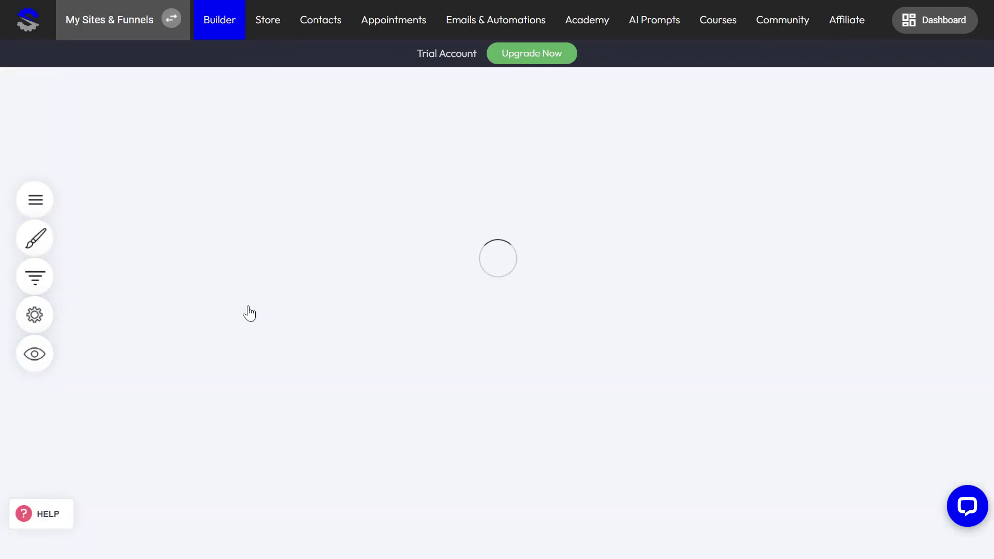
scroll(756, 340, down, 10)
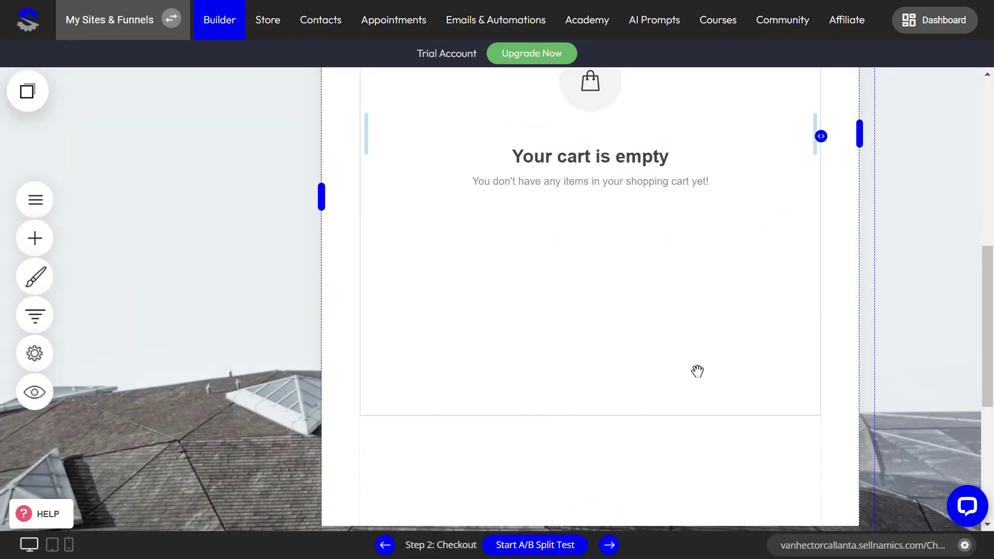
scroll(657, 402, up, 8)
scroll(518, 306, down, 7)
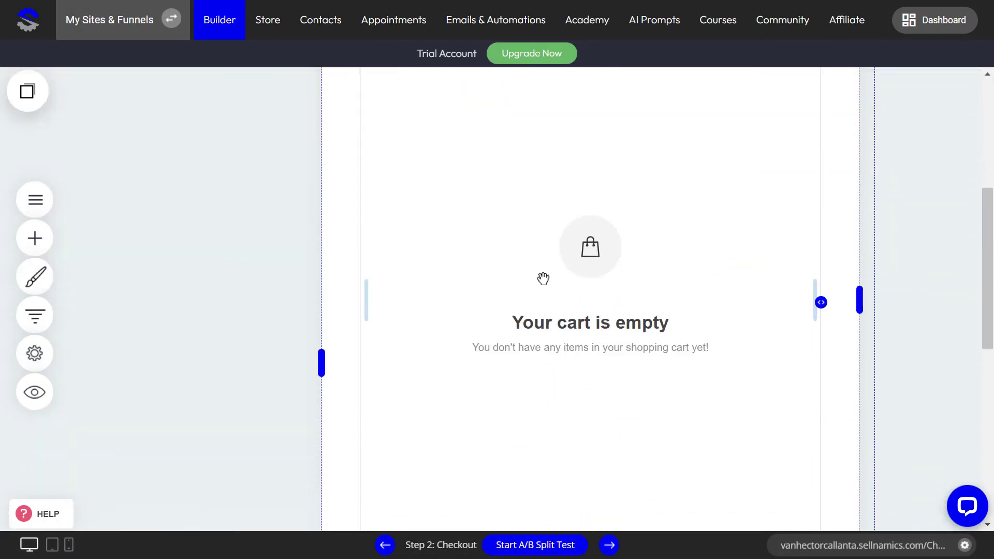
scroll(238, 317, up, 8)
Step: Browse the Checkout category of page templates offered for a new funnel step, without choosing one
click(35, 315)
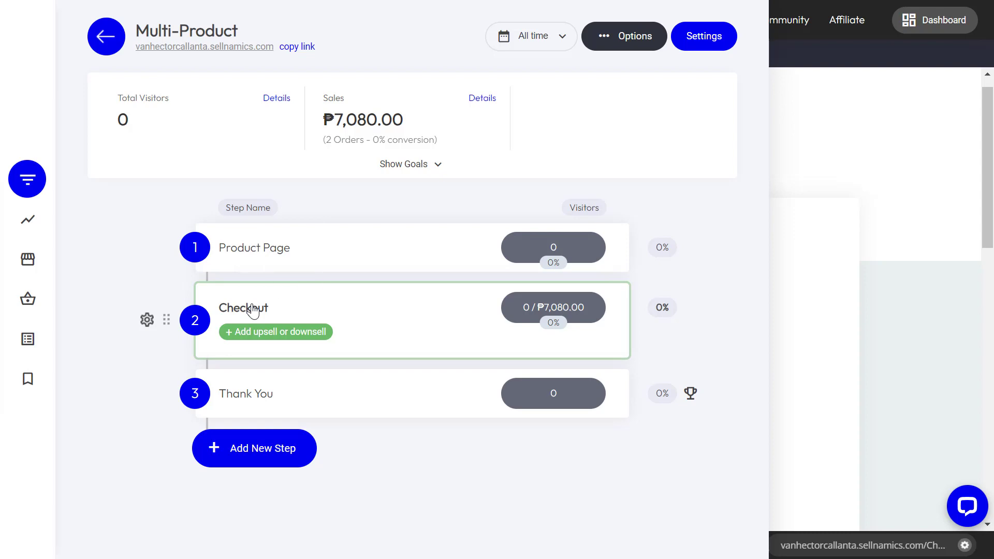
click(258, 460)
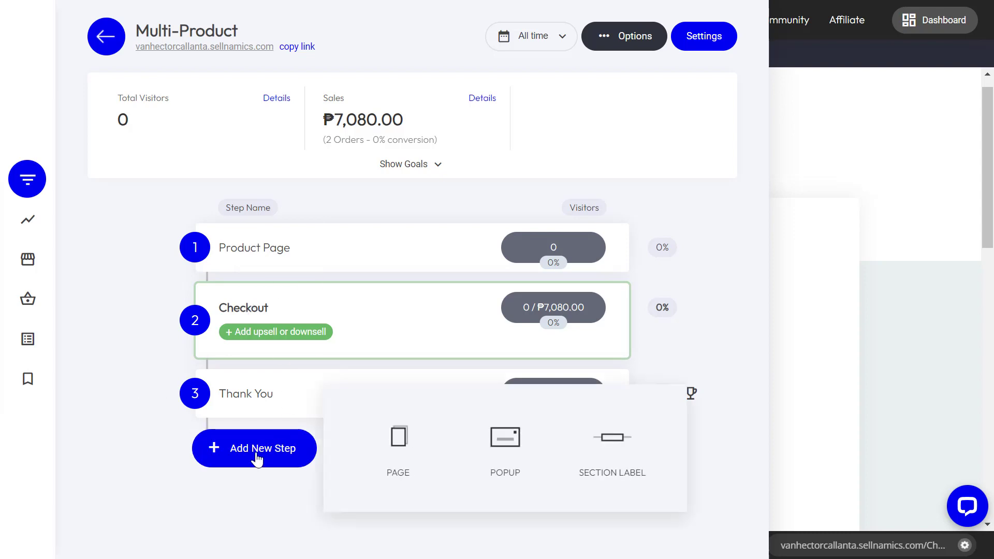
click(407, 446)
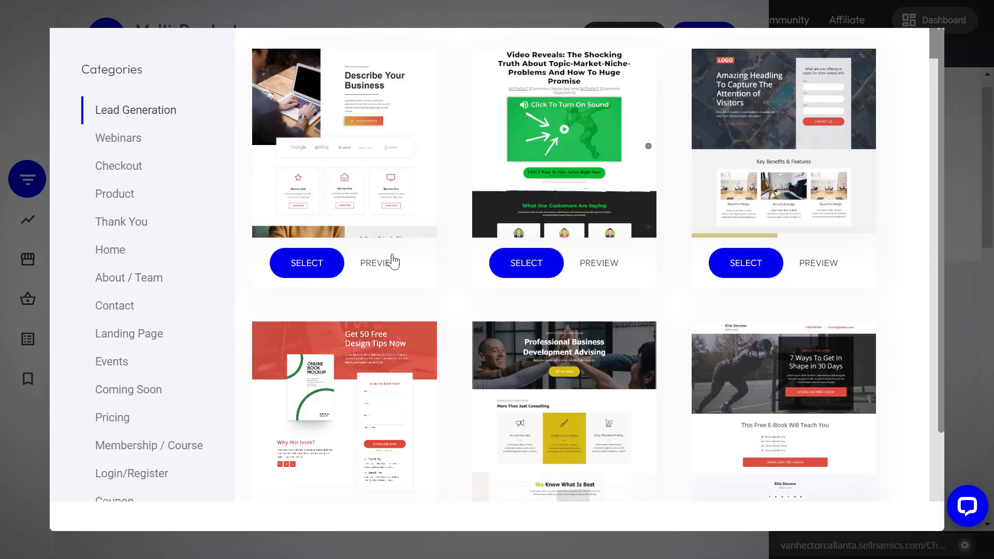
click(112, 167)
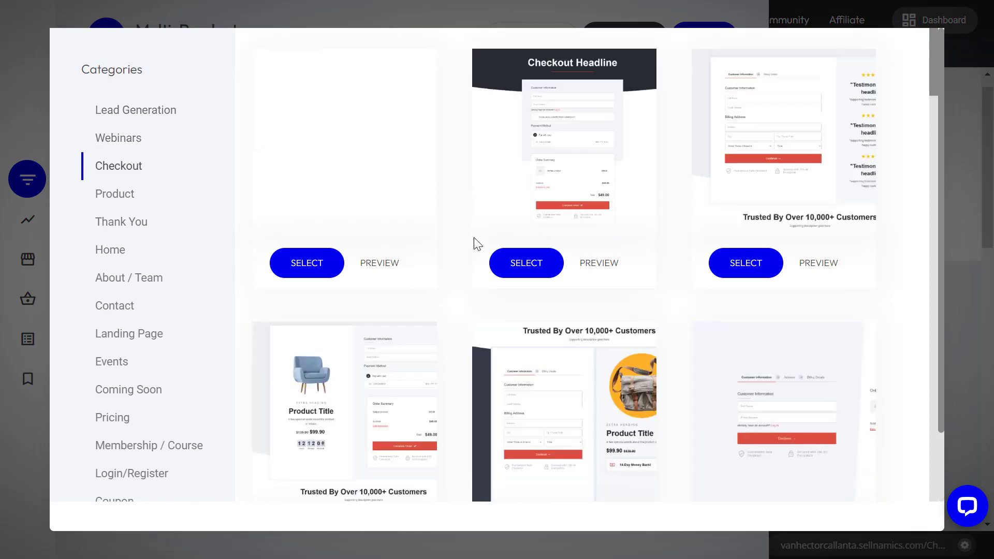
scroll(715, 247, down, 2)
scroll(710, 259, down, 15)
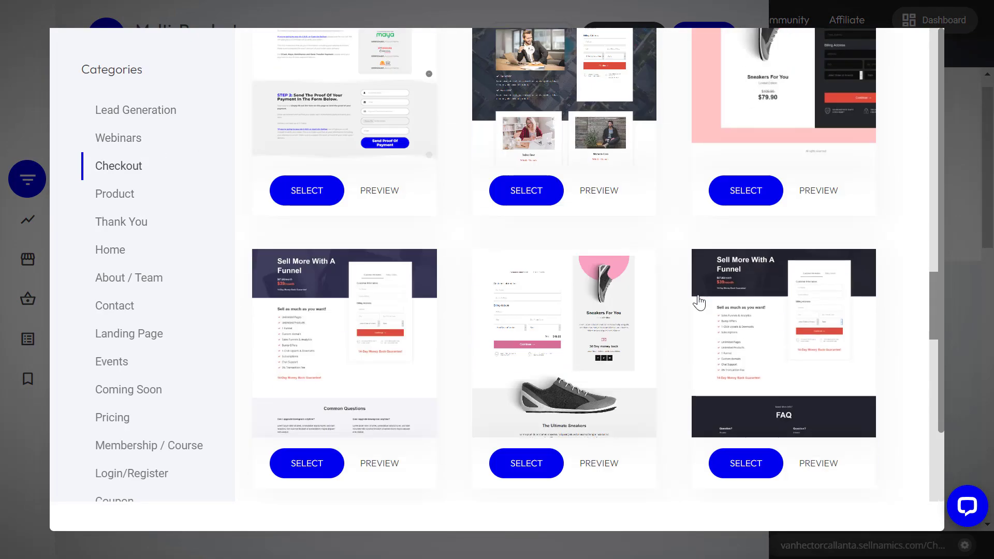
scroll(696, 306, down, 6)
scroll(696, 305, up, 10)
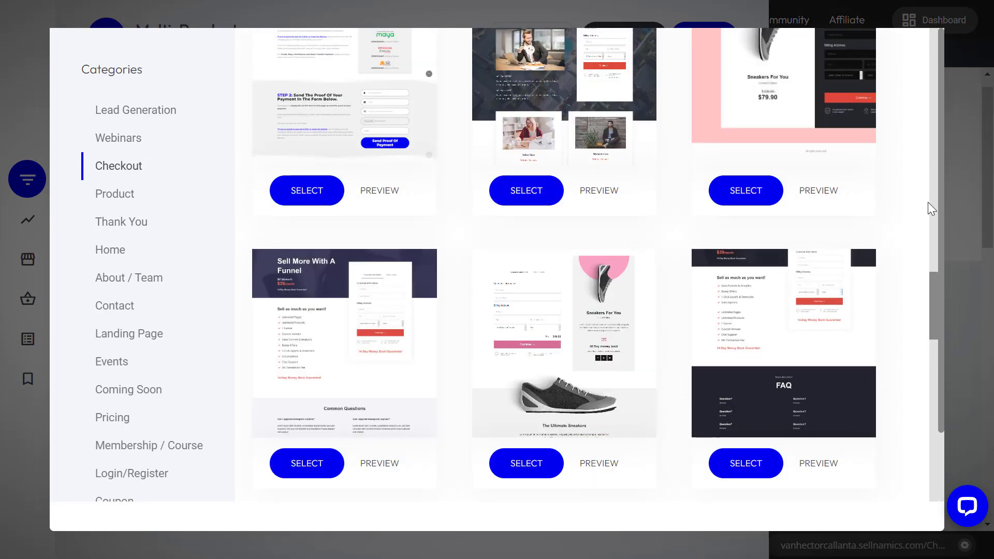
click(959, 197)
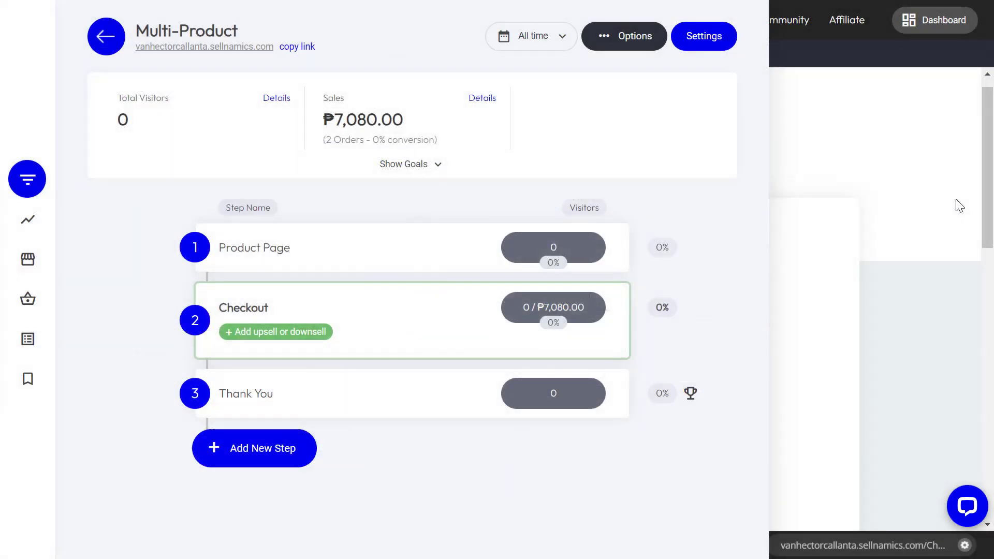
Step: Reopen the Multi-Product funnel's Checkout step and inspect the spacer and cart checkout element on the page
click(246, 310)
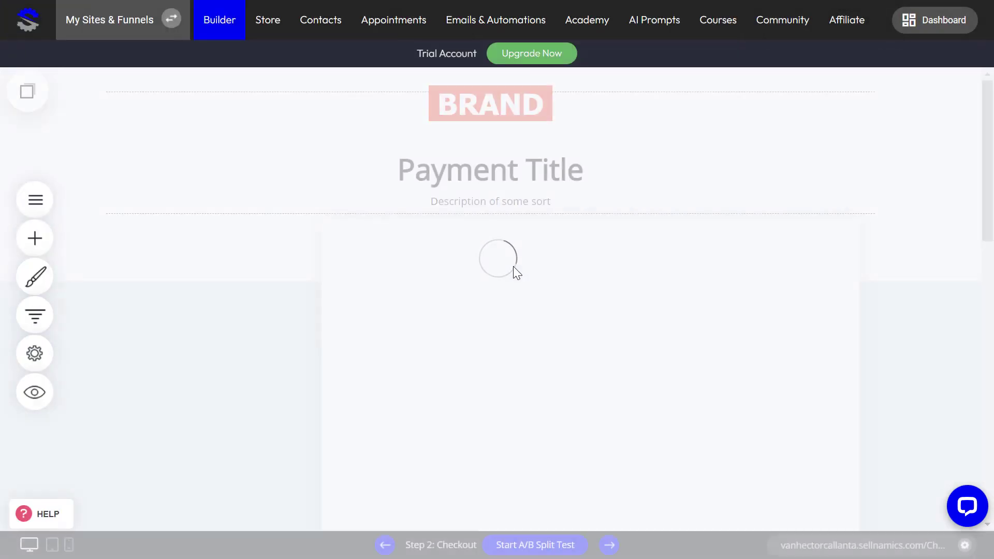
scroll(491, 326, down, 12)
scroll(488, 332, up, 12)
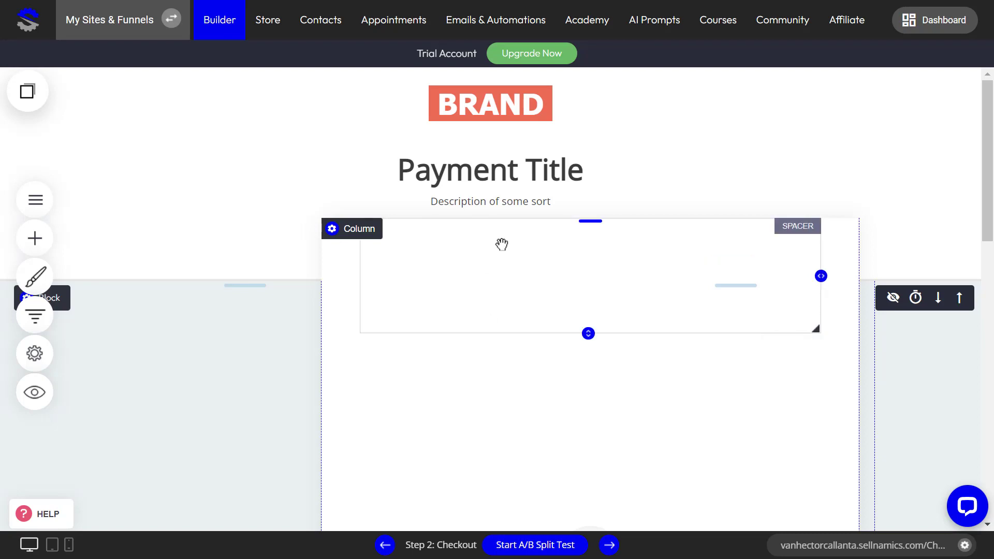
click(455, 275)
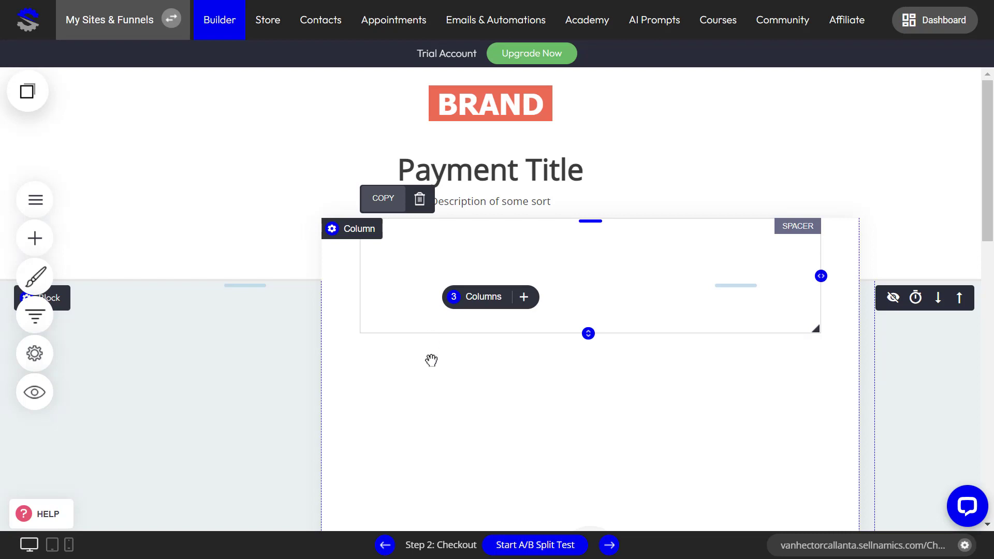
scroll(620, 342, down, 6)
scroll(459, 273, up, 3)
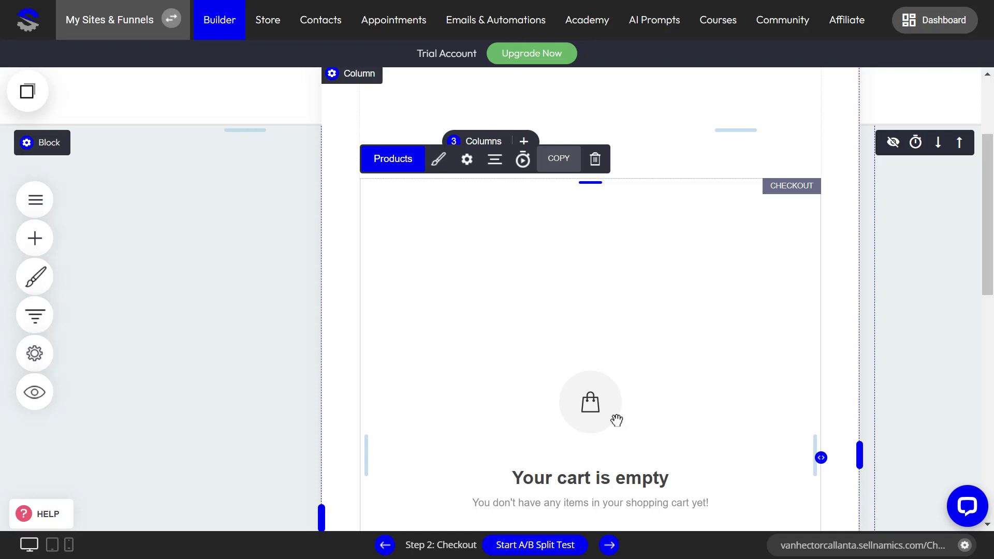
Step: Try changing the checkout element's product mode from Cart Checkout to Product Select
click(393, 165)
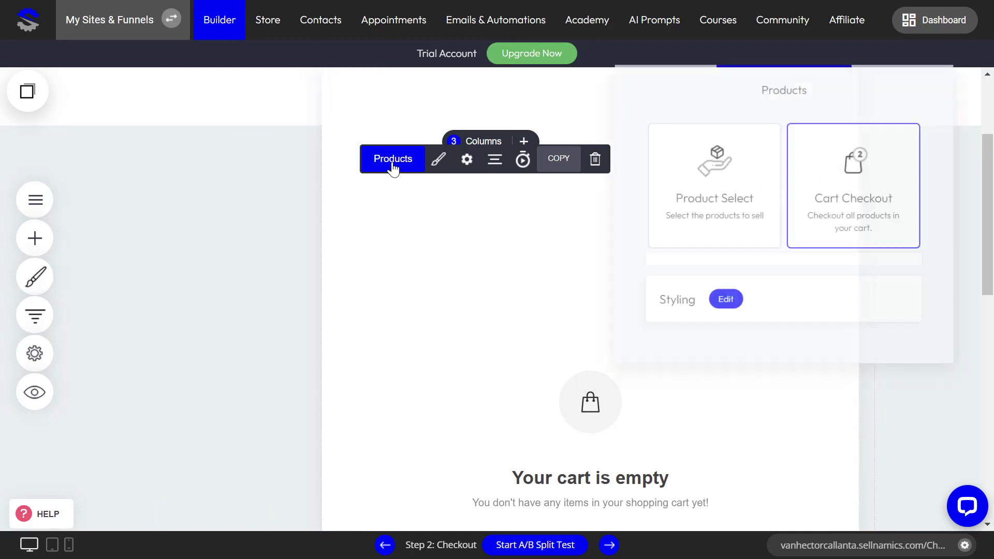
click(729, 203)
click(849, 207)
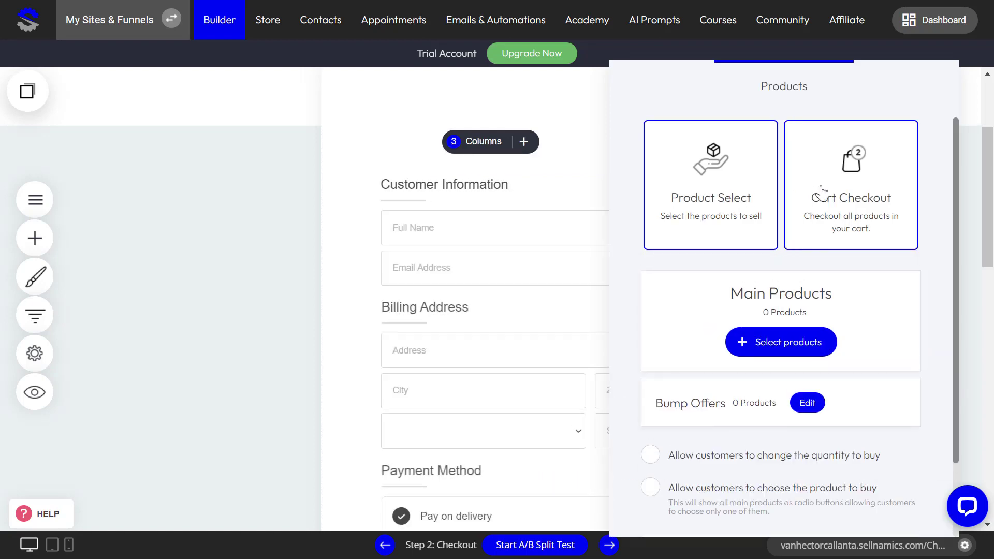
click(722, 205)
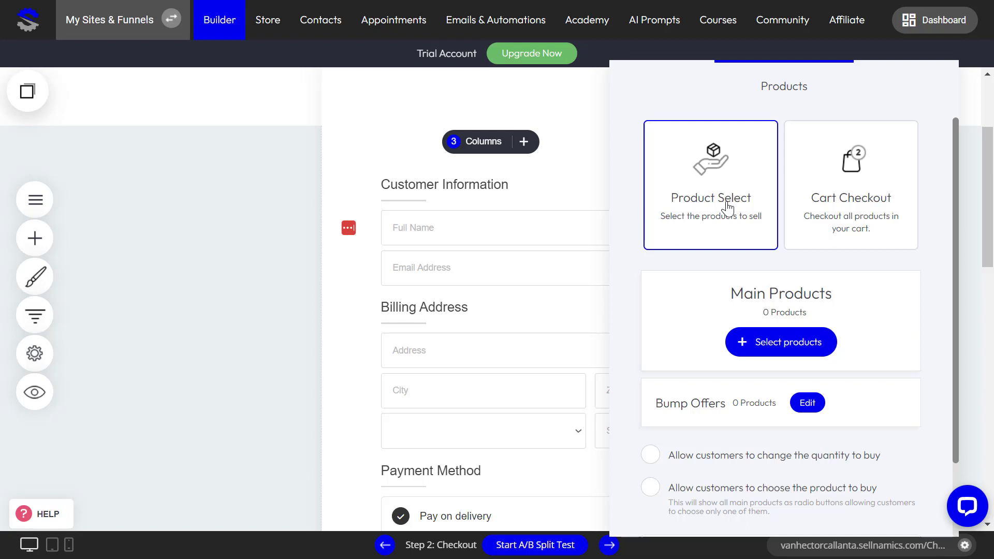
click(186, 286)
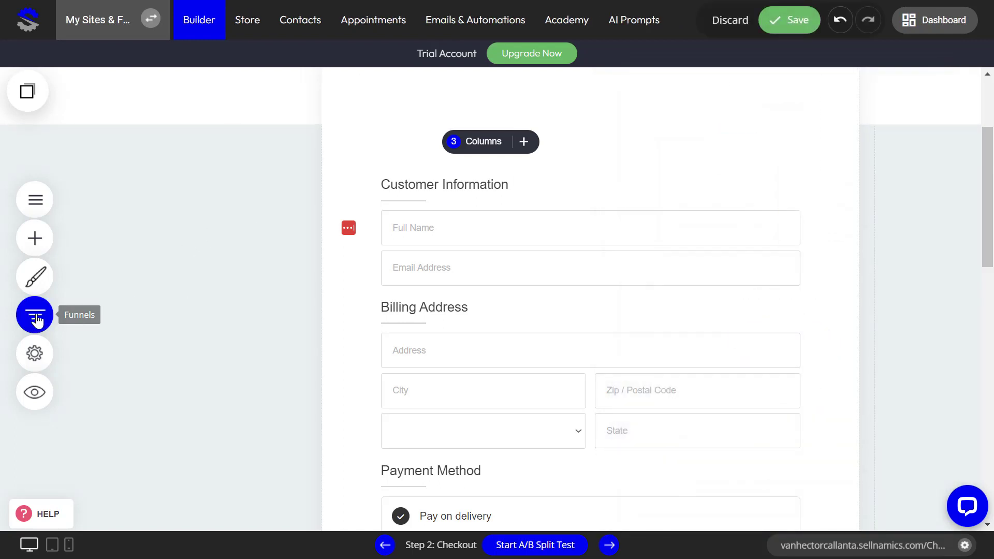
Step: Switch to the Test 1 funnel, discarding the unsaved checkout changes, and return to its product page
drag(37, 320, 103, 329)
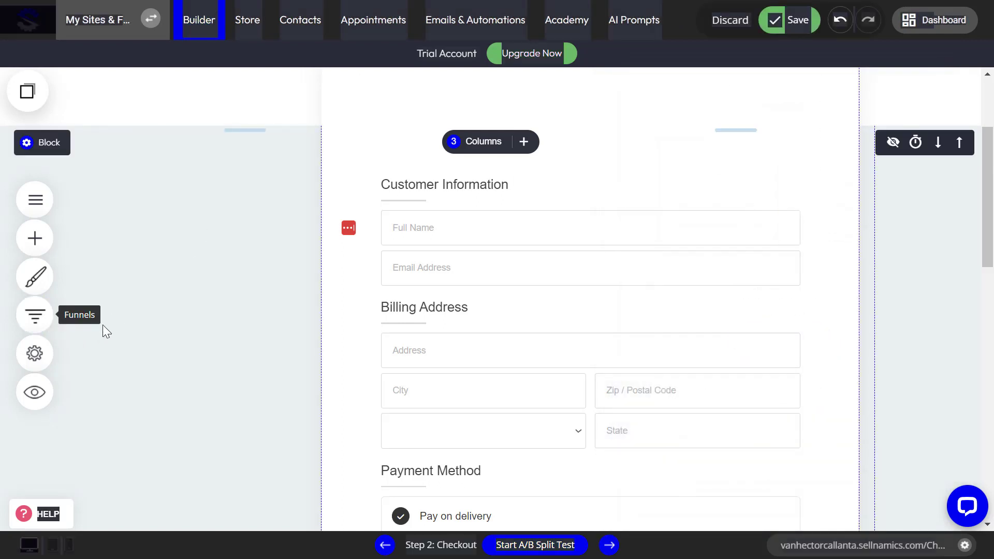
click(98, 23)
click(117, 222)
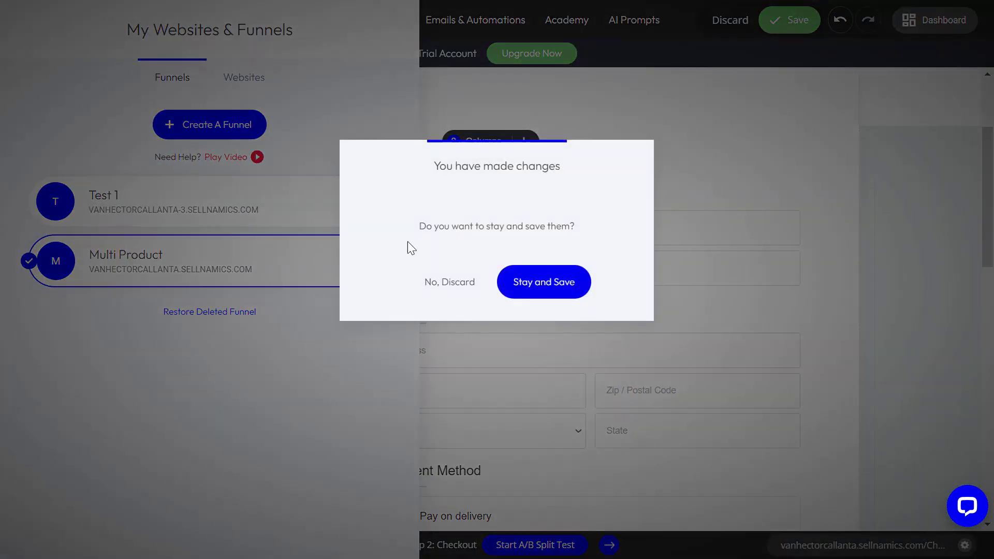
click(429, 288)
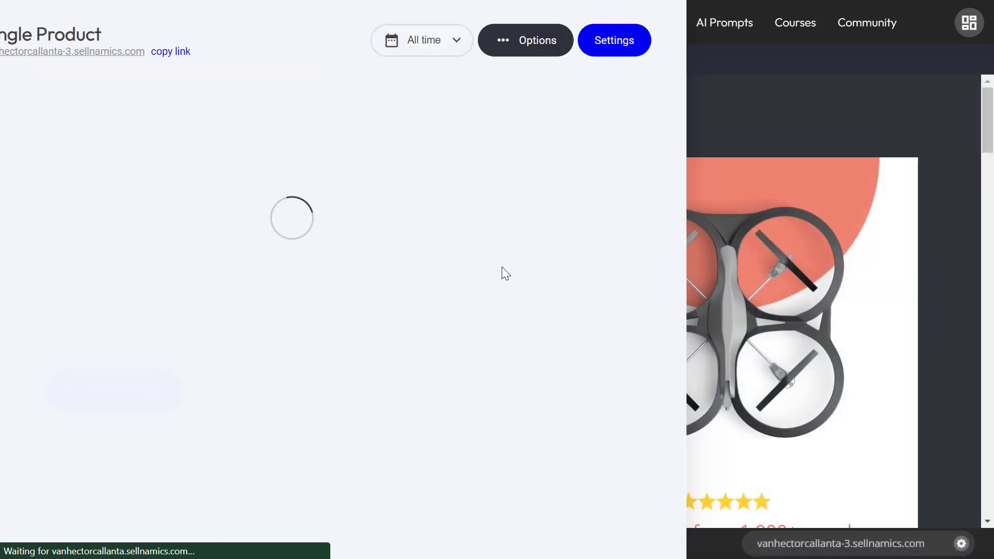
click(881, 265)
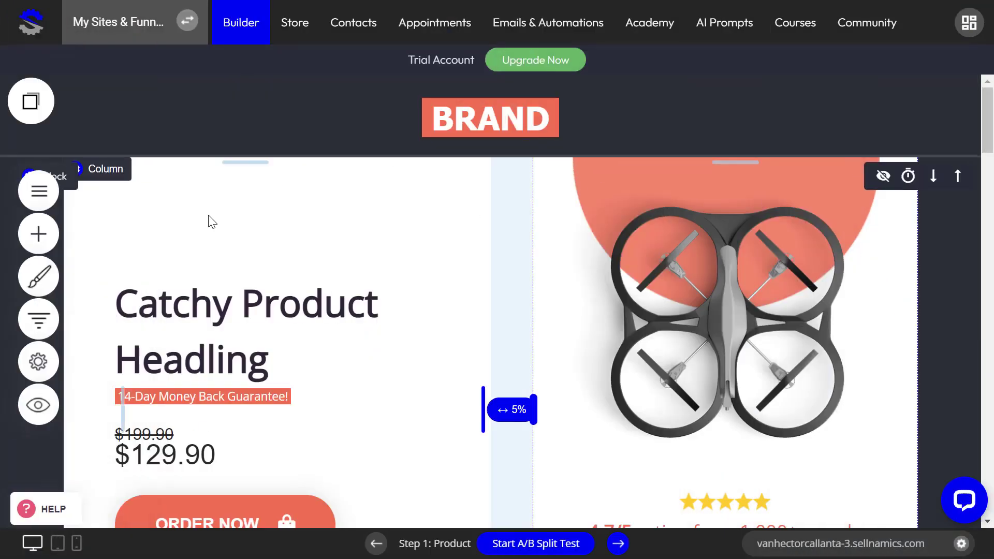
click(117, 31)
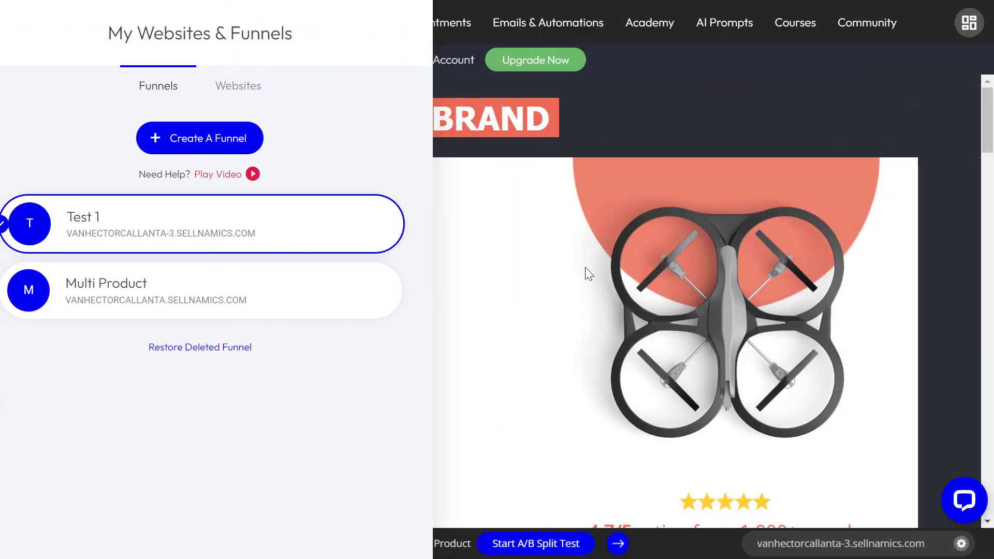
click(589, 275)
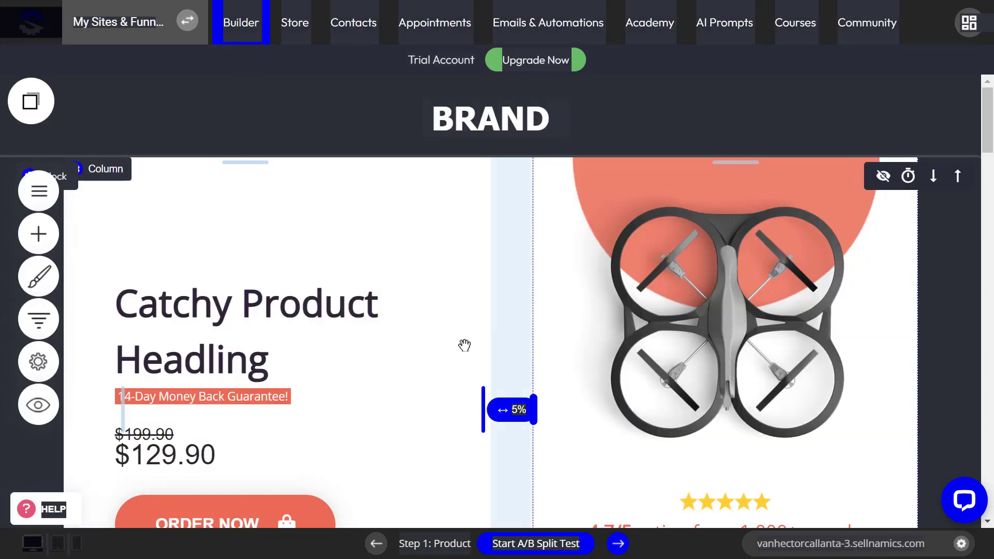
Step: Look through the Product page of the Test 1 funnel from top to bottom
scroll(464, 345, down, 20)
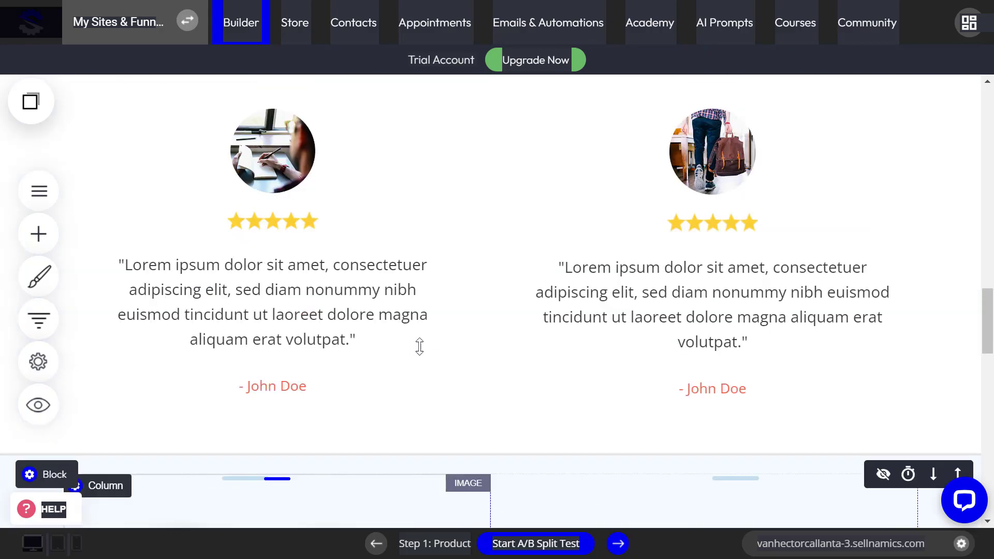
scroll(418, 344, up, 15)
scroll(363, 347, up, 5)
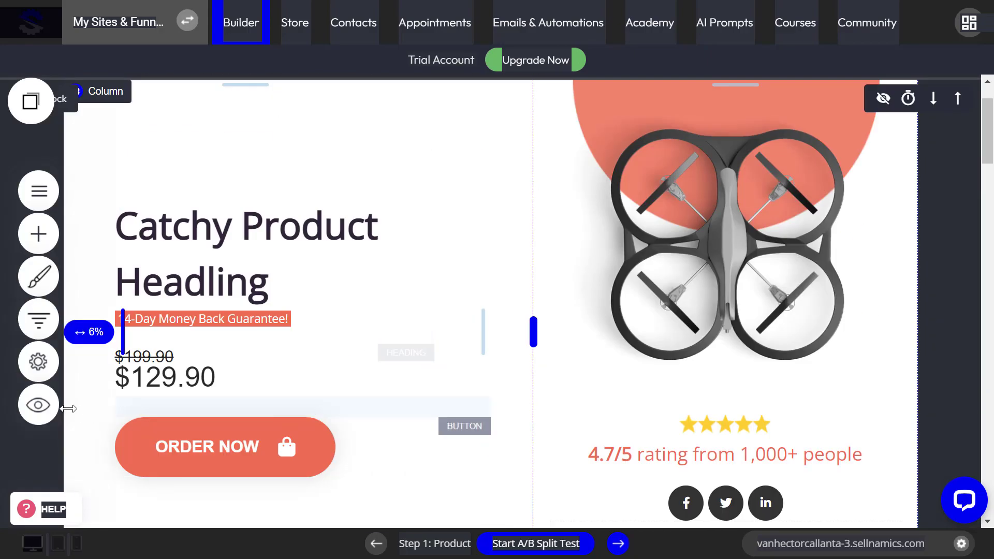
Step: Preview the product page, follow its Order Now link to the checkout page, review the order form and close the preview
click(38, 405)
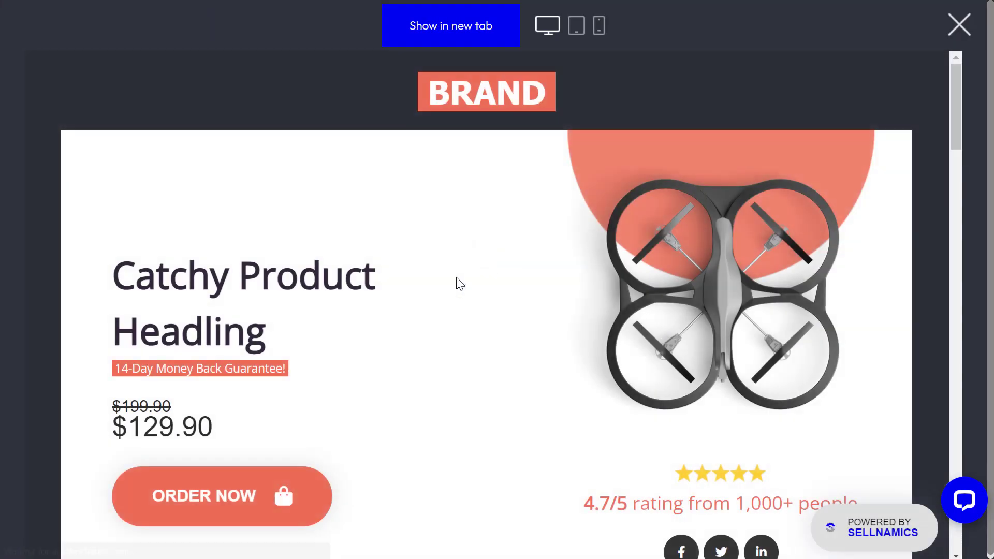
scroll(278, 431, down, 3)
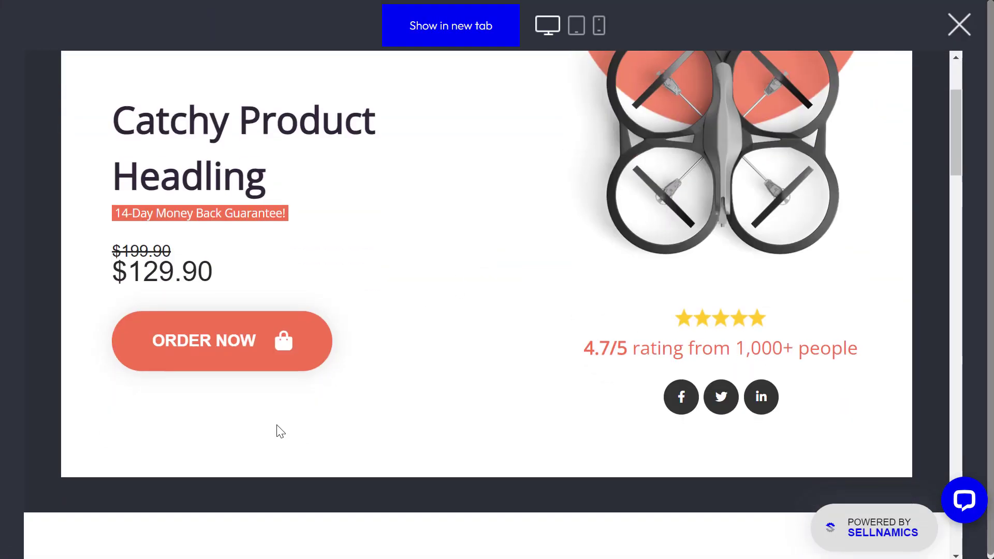
click(201, 342)
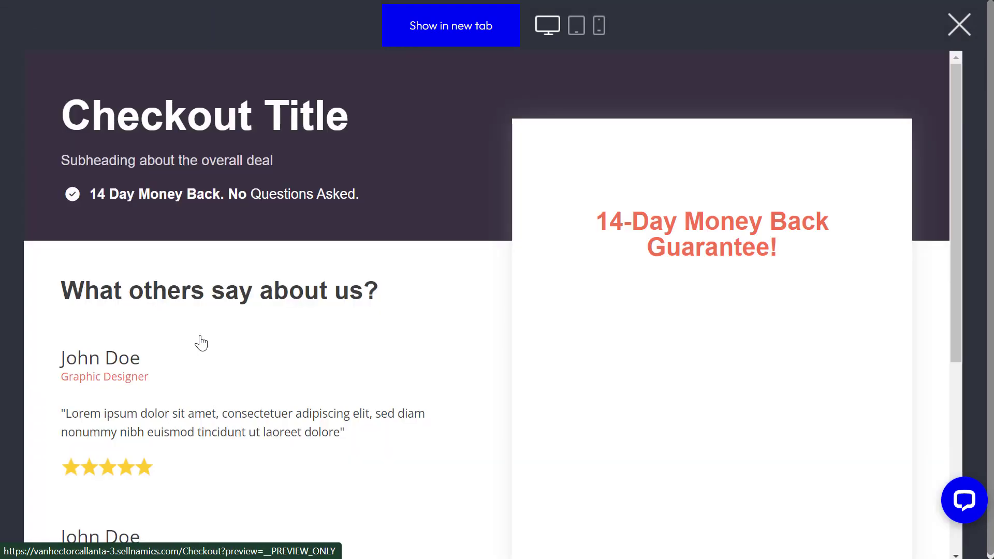
scroll(599, 334, down, 4)
scroll(599, 334, down, 3)
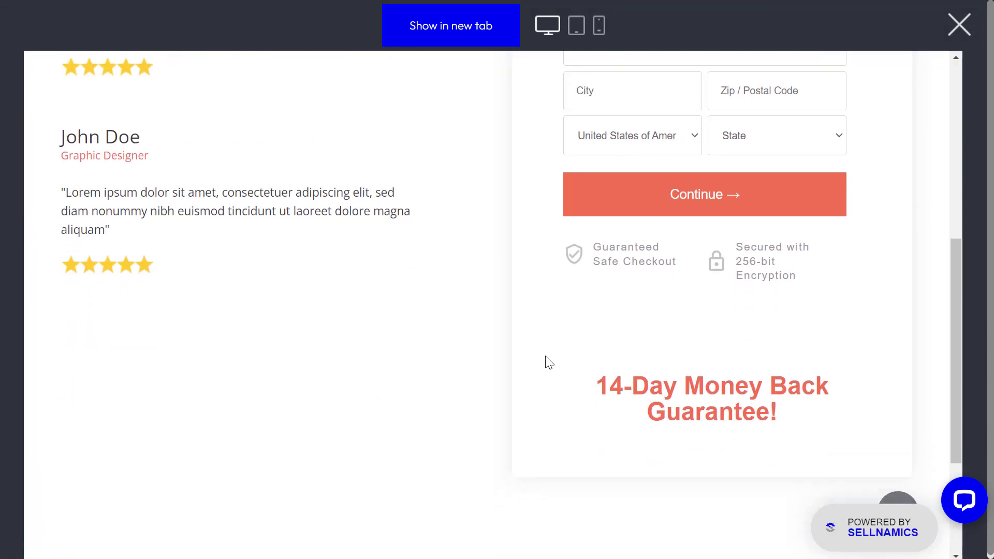
scroll(546, 359, up, 8)
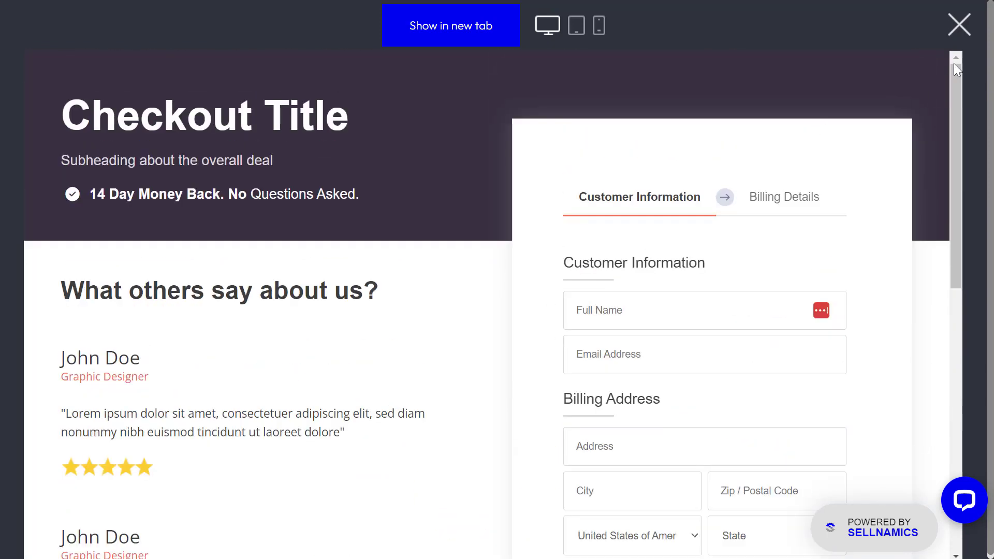
click(959, 24)
Step: Open the Single Product funnel's Checkout step and view the product settings of its checkout element
click(38, 318)
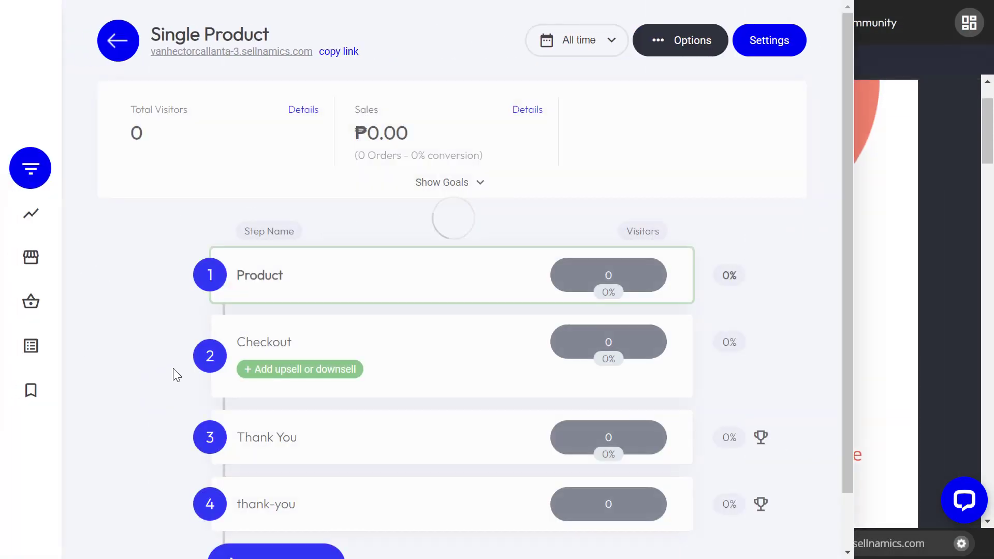
click(264, 273)
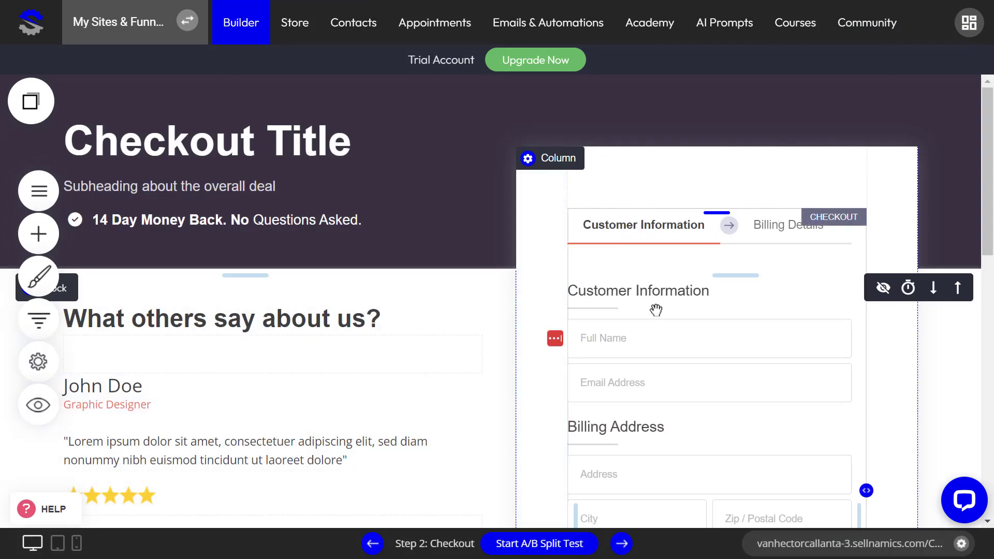
click(619, 191)
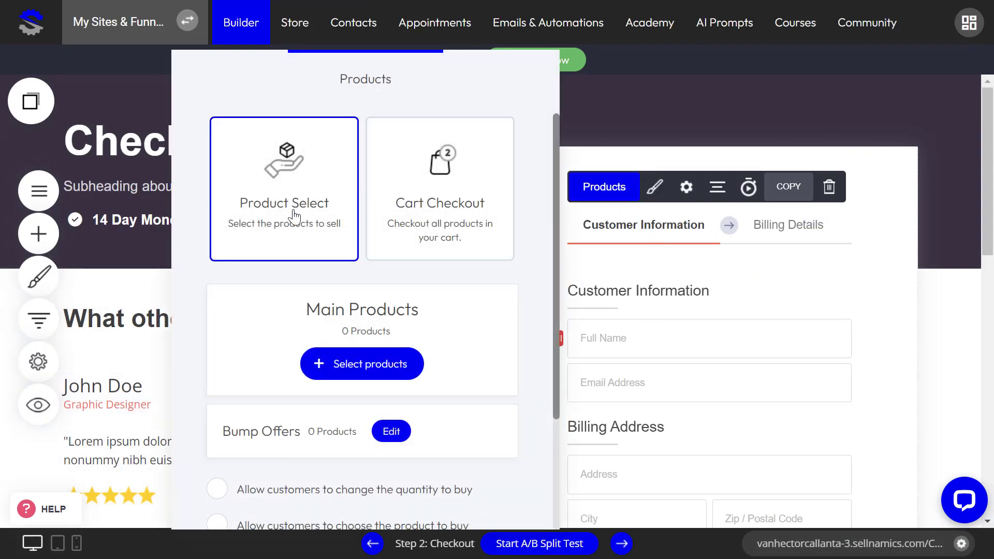
click(643, 322)
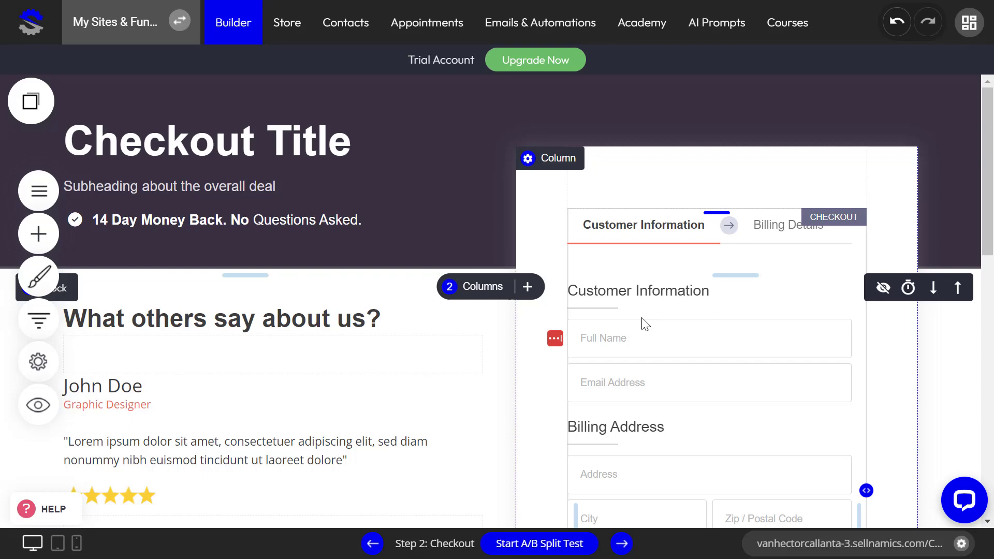
Step: Switch to the Multi-Product funnel, open its Checkout step and set the checkout element's products to Cart Checkout
click(38, 319)
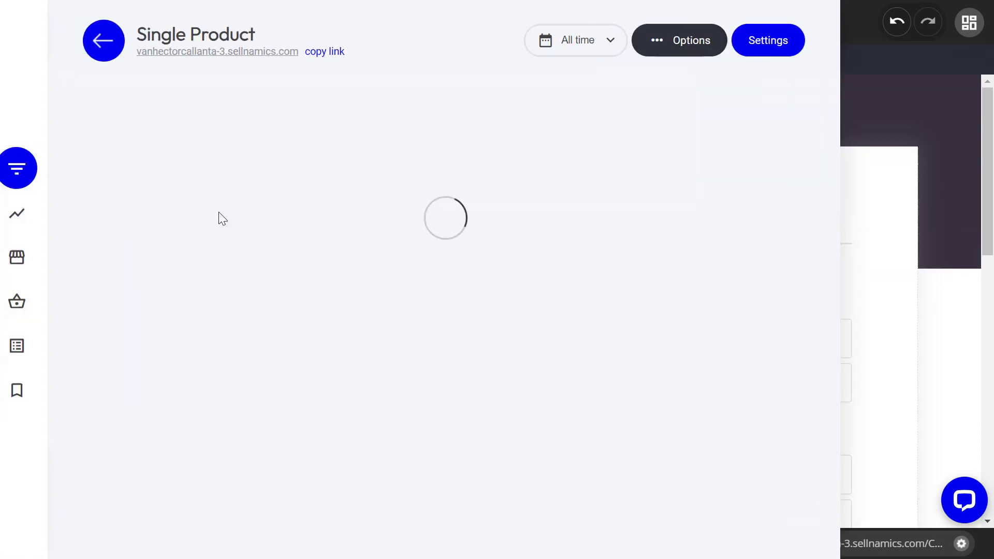
click(876, 315)
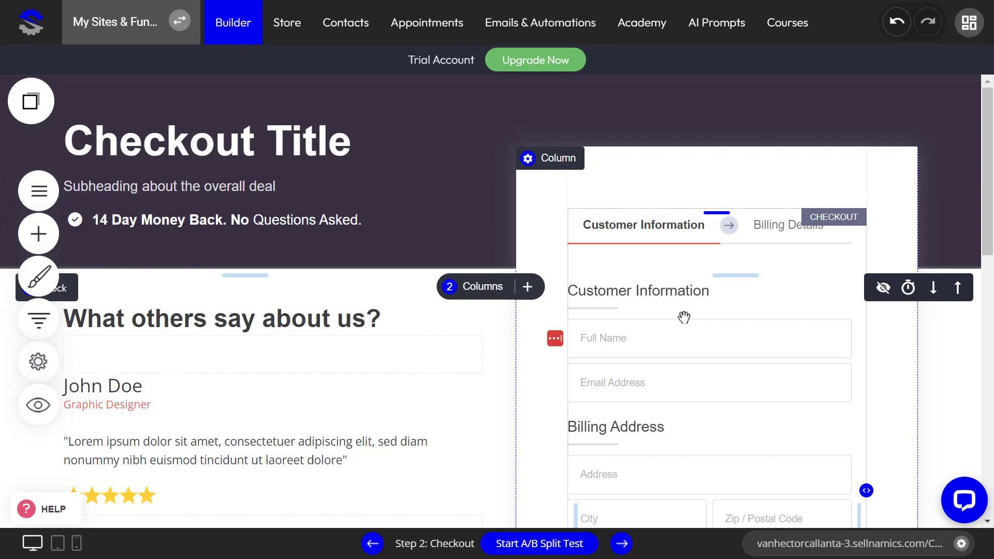
click(131, 34)
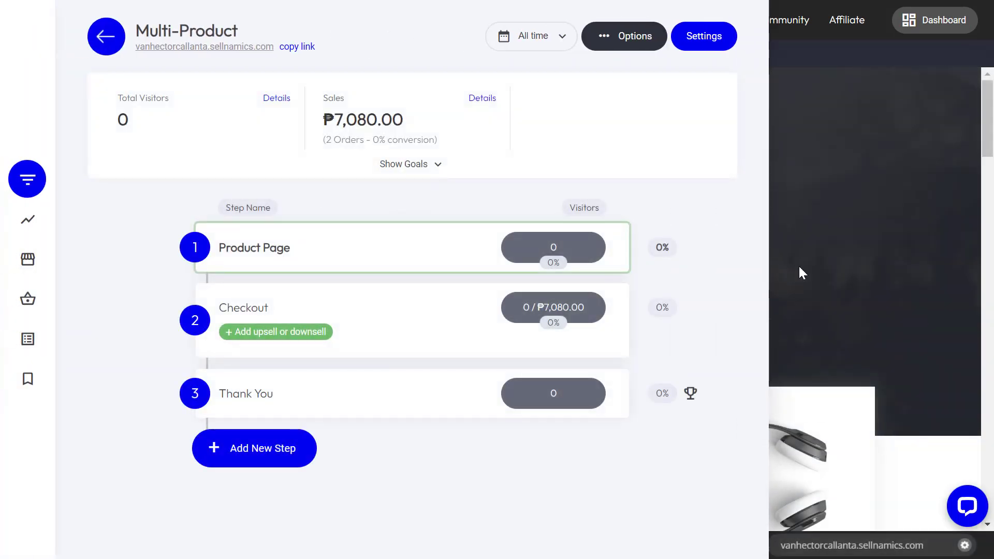
click(230, 309)
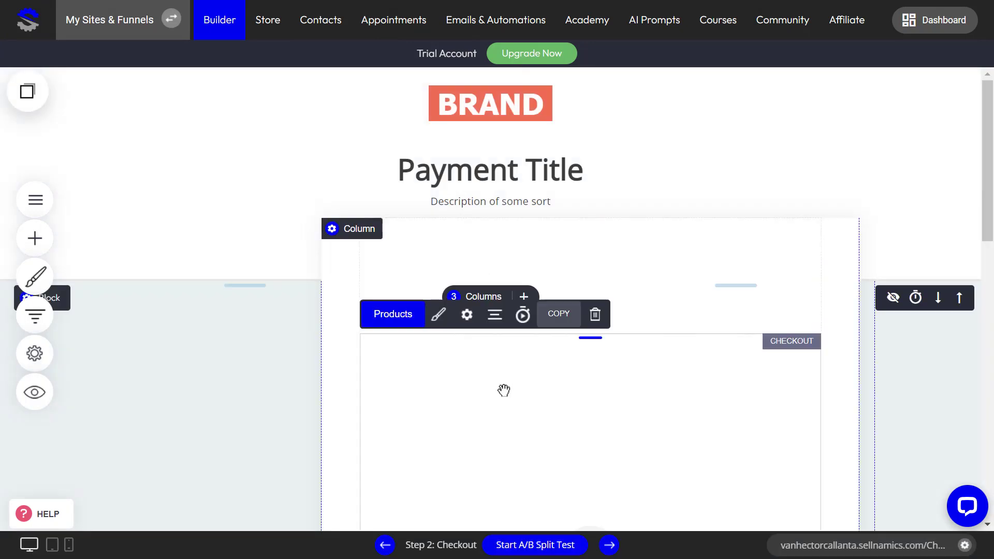
click(382, 316)
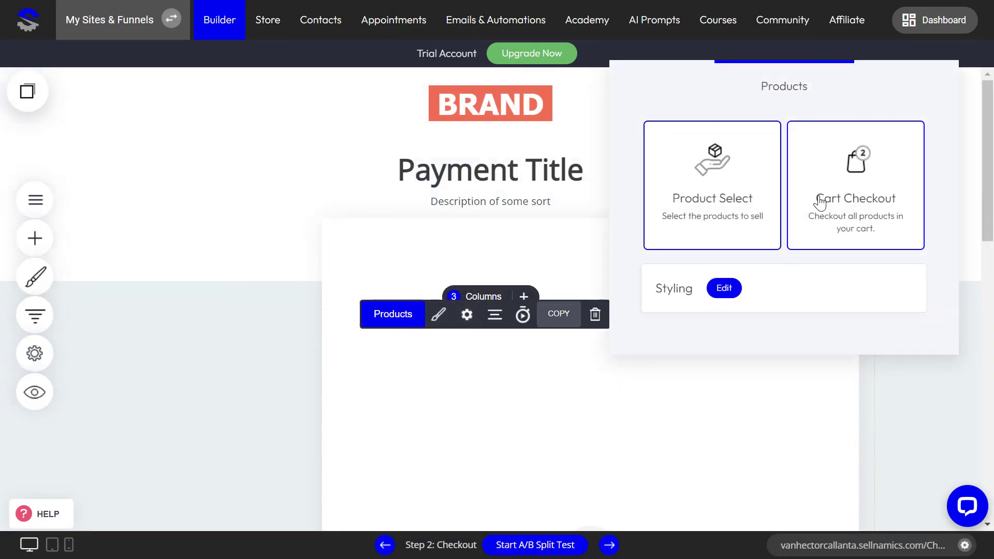
click(866, 220)
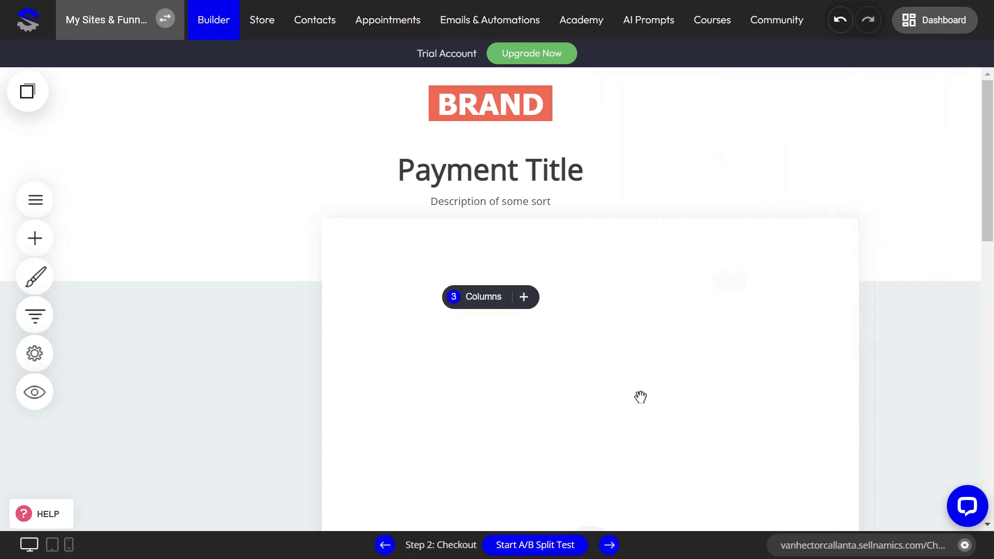
Step: Open the Multi-Product funnel's Product Page and preview it down to the row of product cards
click(33, 326)
click(264, 254)
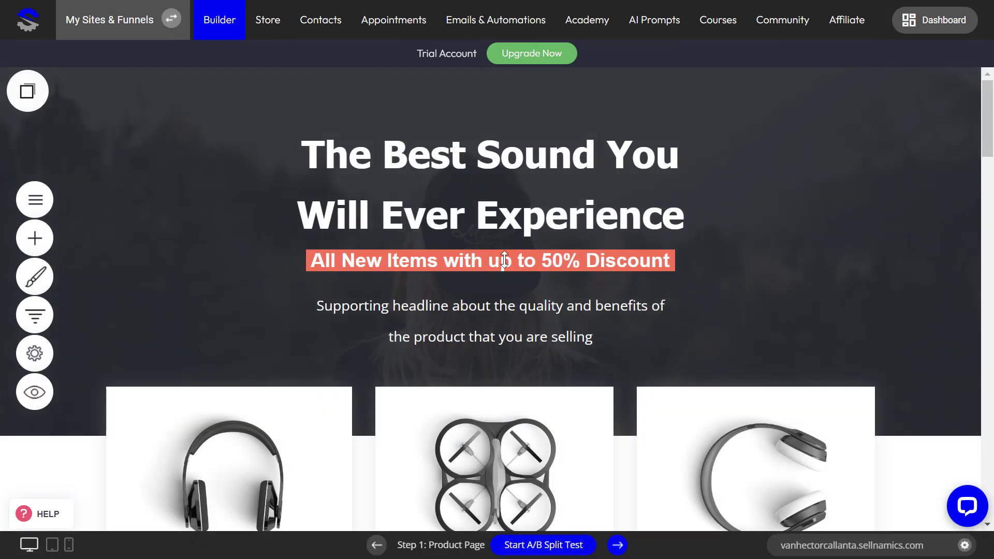
scroll(505, 261, down, 10)
scroll(486, 355, up, 5)
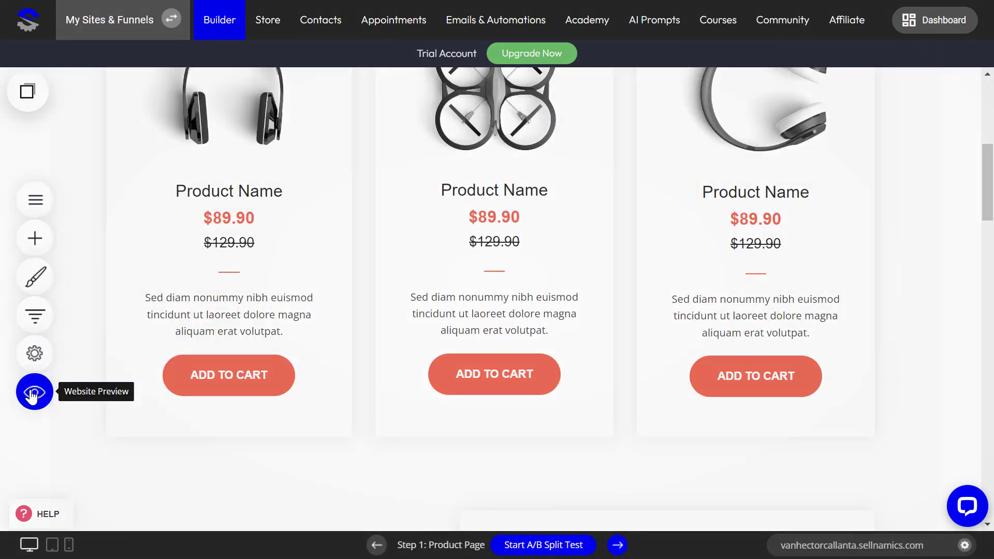
click(32, 394)
scroll(484, 348, down, 6)
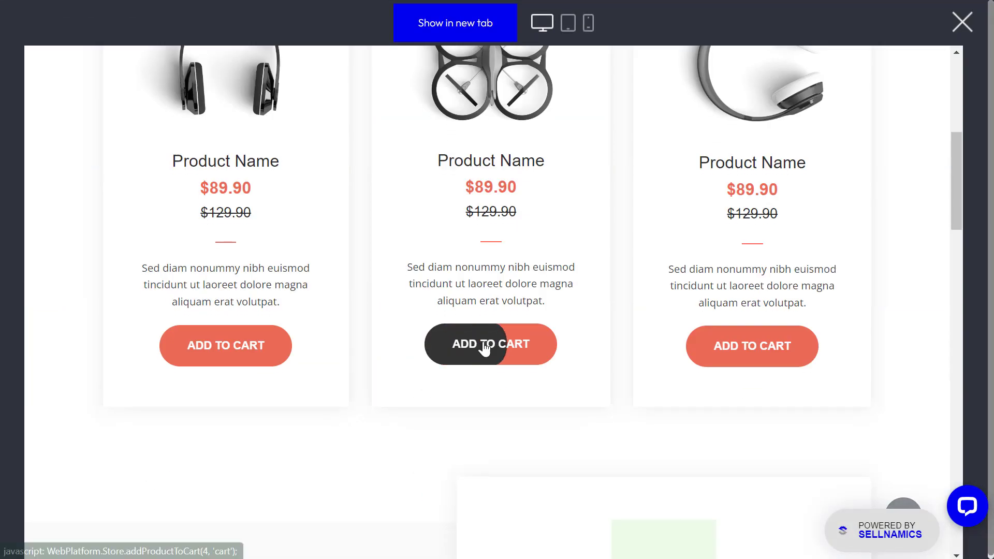
Step: Add the drone and the white headphone to the cart, review the order form and summary at checkout, and close the preview
click(502, 348)
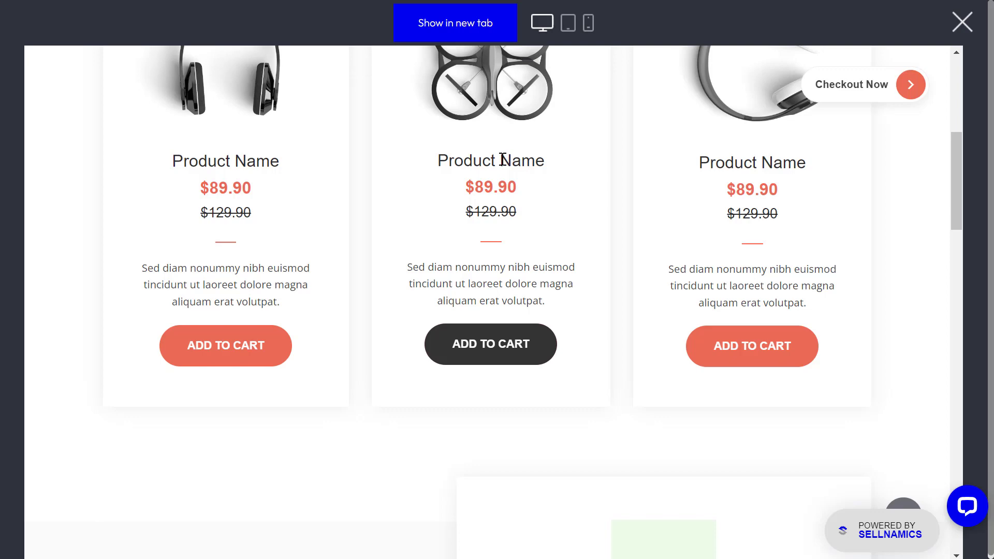
click(755, 350)
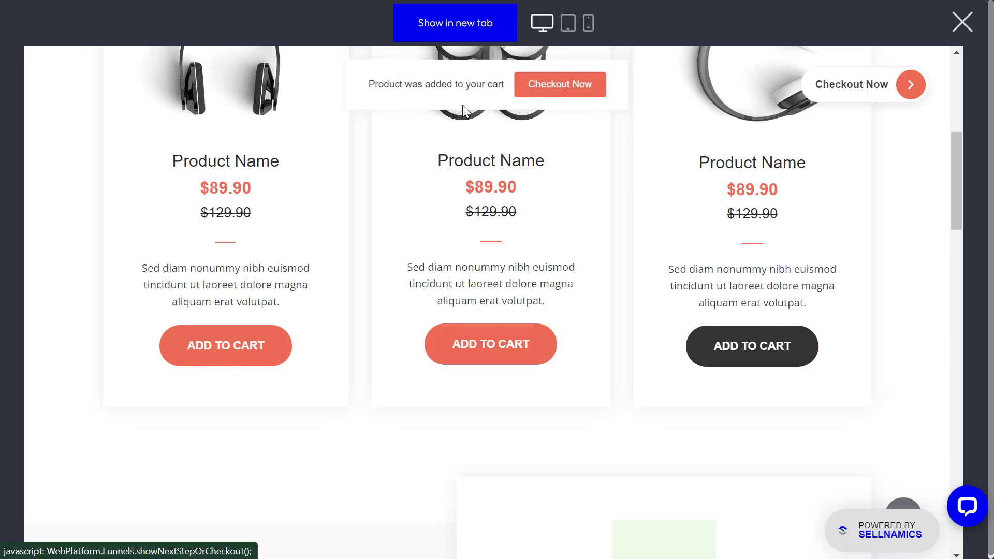
click(557, 92)
scroll(511, 391, down, 14)
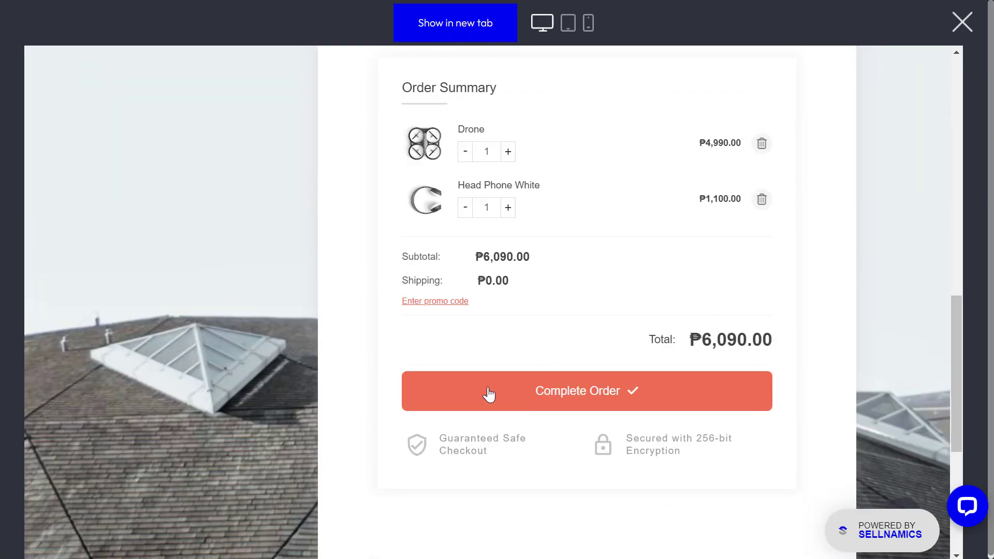
scroll(511, 406, up, 14)
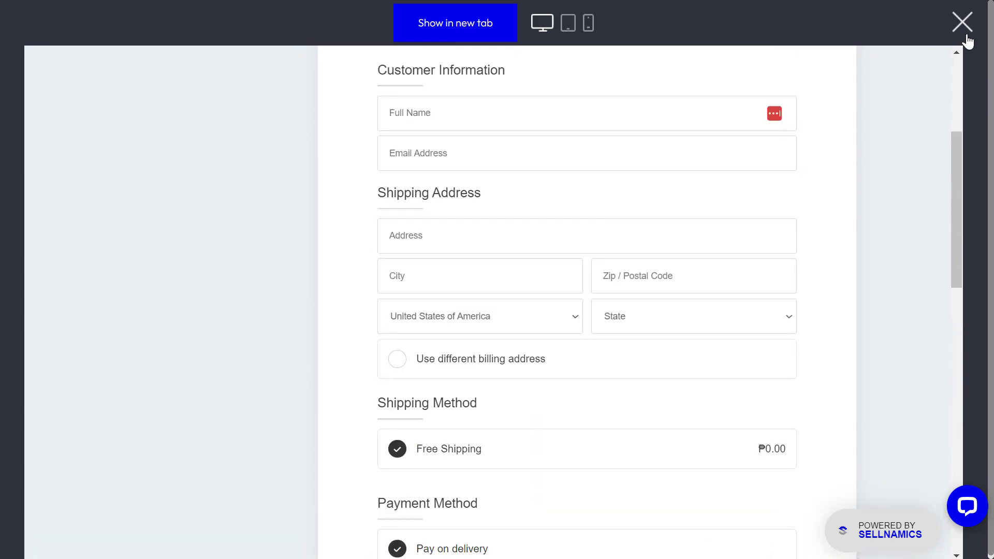
click(962, 22)
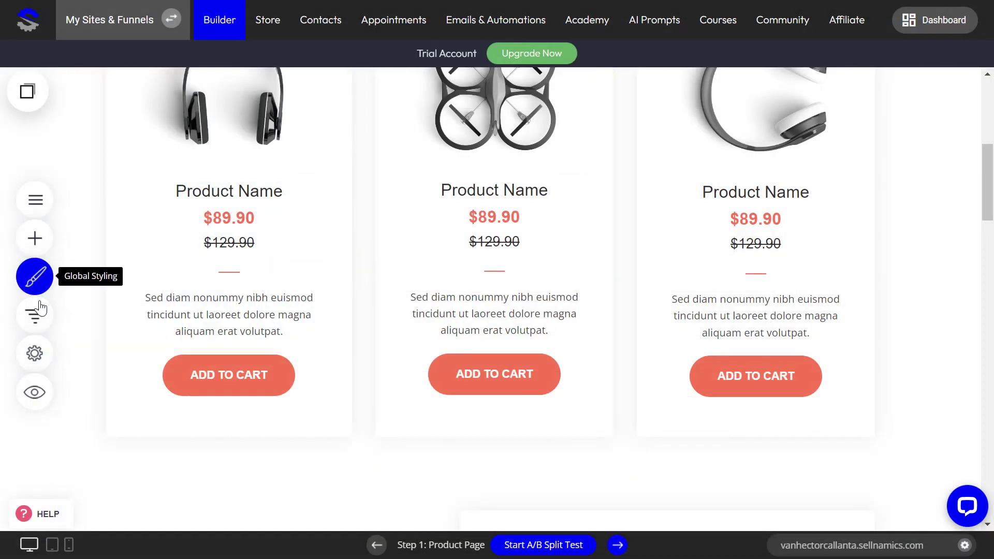
Step: Return to the Multi-Product funnel's Checkout step and look through the checkout element's product settings and styling options
click(35, 313)
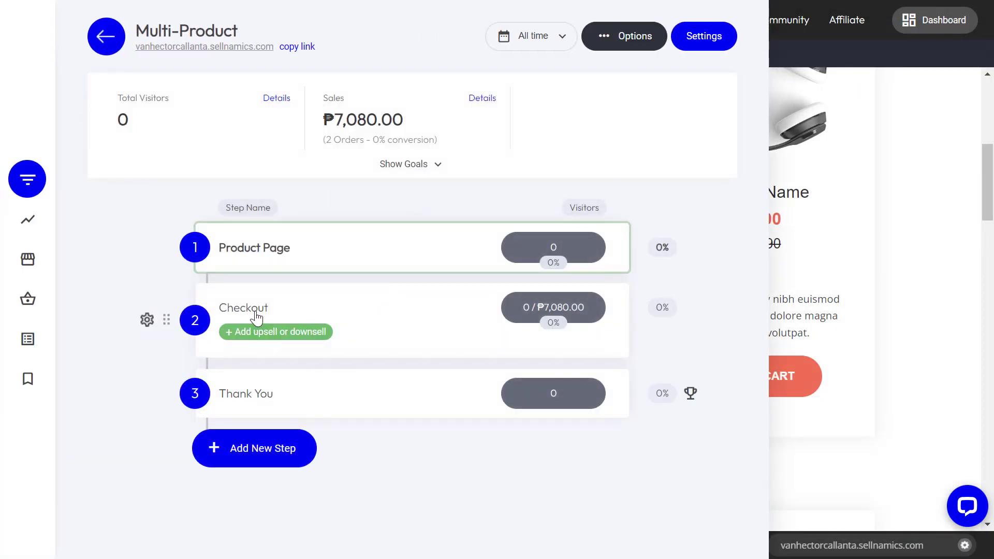
click(256, 313)
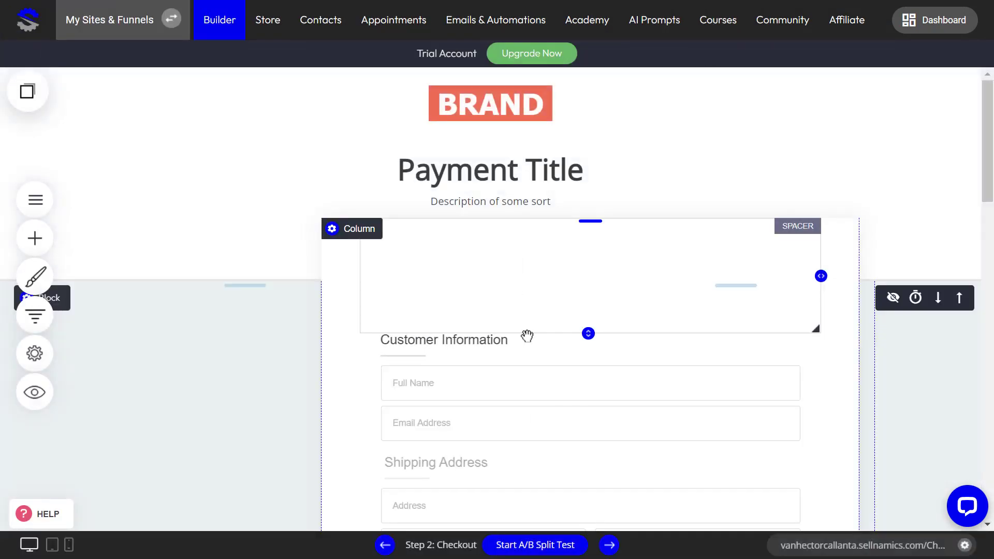
click(392, 317)
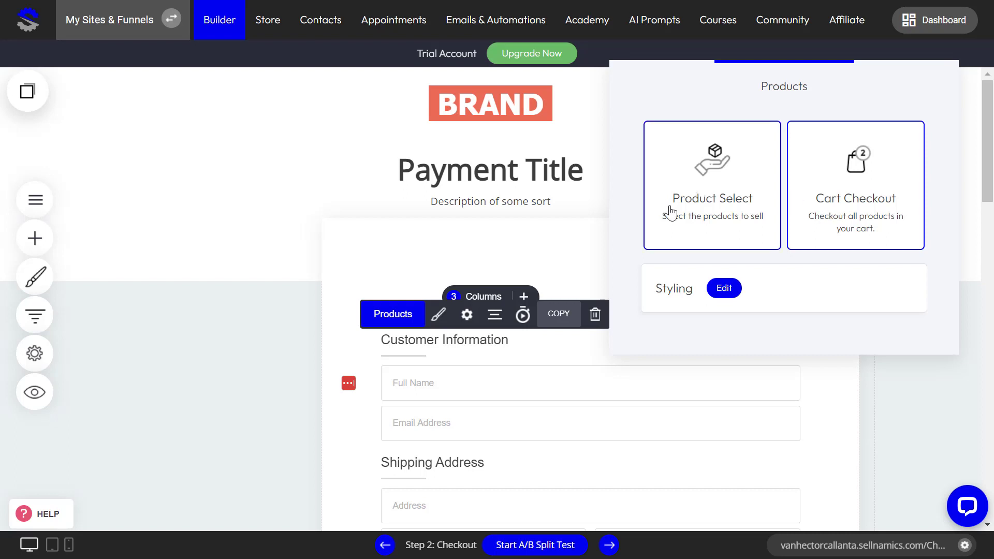
click(725, 290)
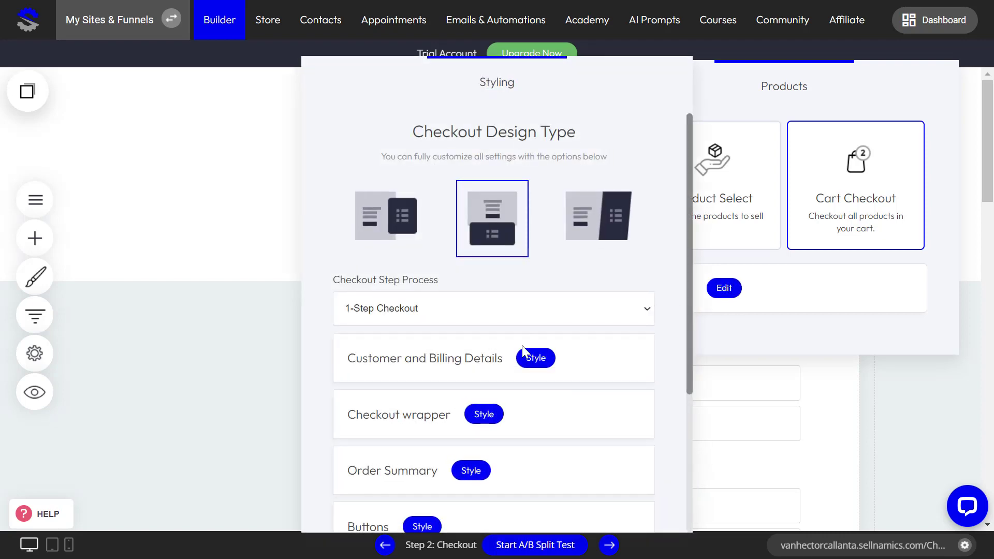
scroll(523, 353, down, 4)
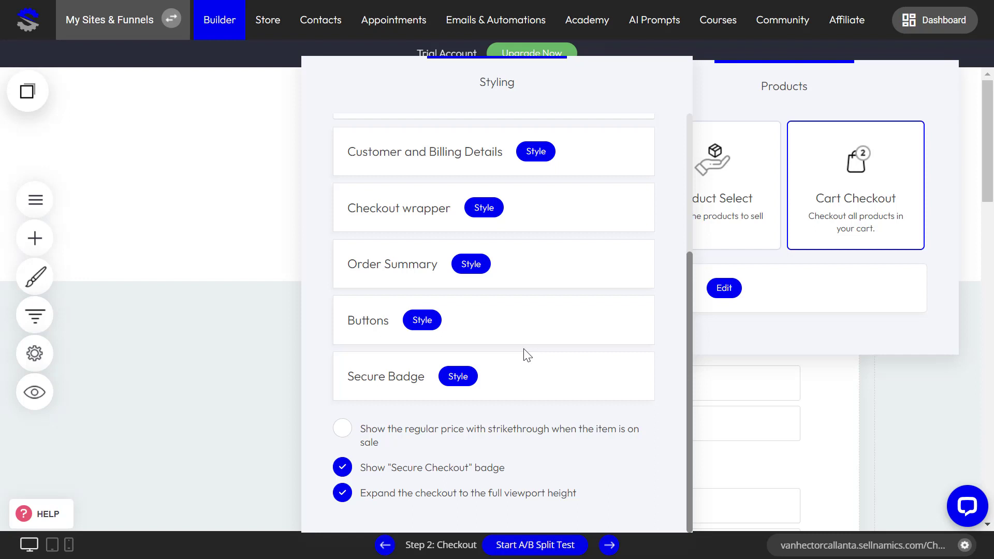
click(760, 286)
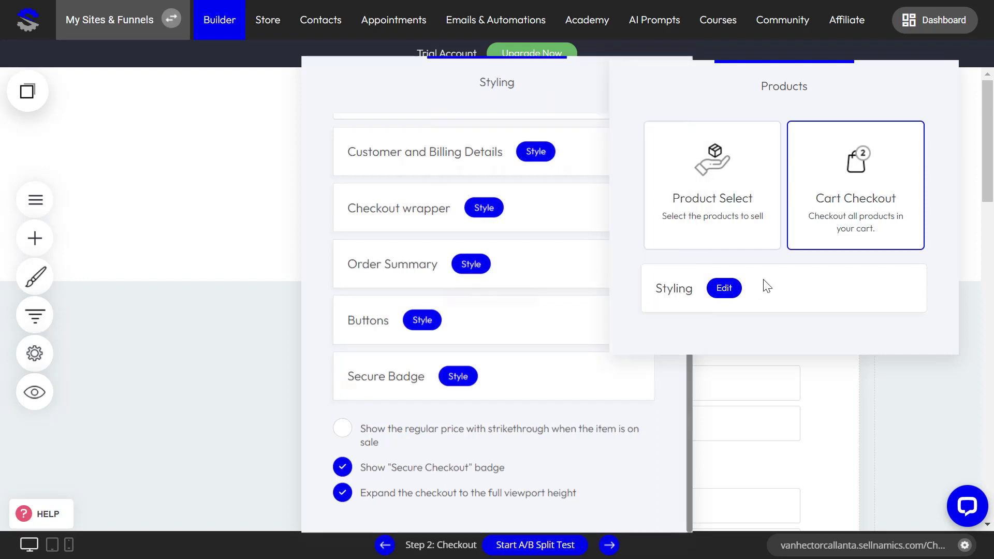
Step: Toggle the checkout element between Product Select and Cart Checkout, reviewing the Product Select options and ending on Cart Checkout
click(701, 188)
scroll(828, 317, down, 2)
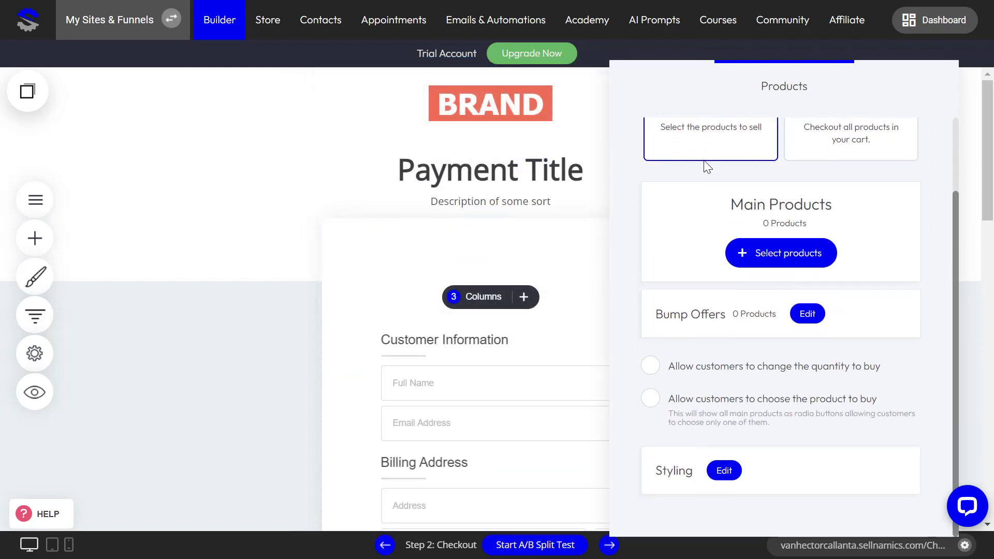
scroll(706, 186, up, 2)
scroll(800, 403, down, 2)
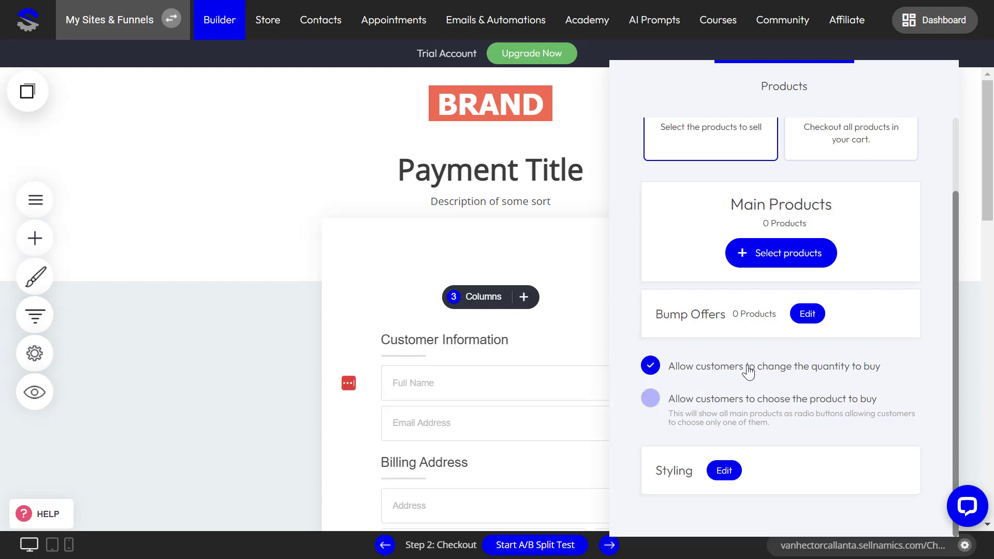
scroll(740, 376, up, 2)
scroll(743, 378, down, 2)
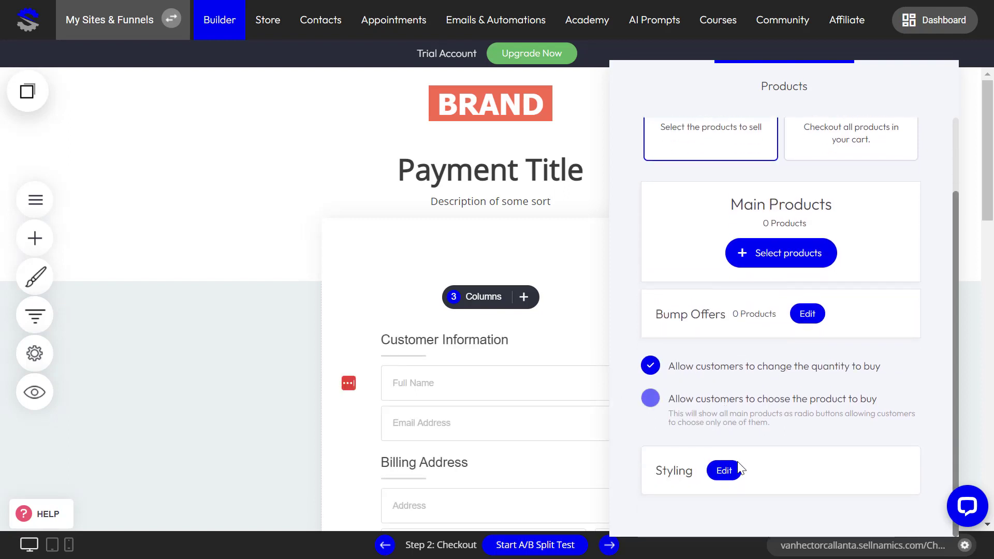
scroll(740, 466, up, 2)
click(835, 212)
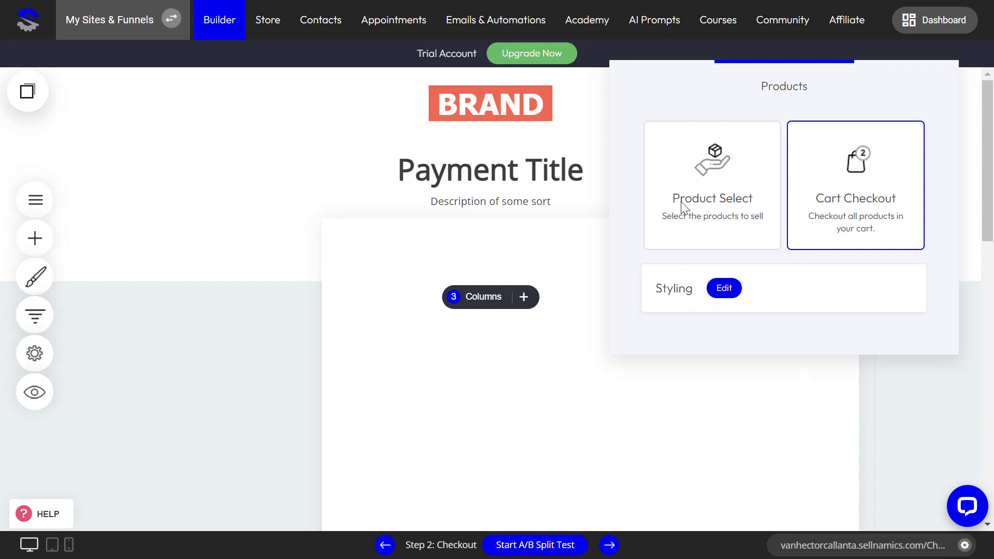
click(714, 215)
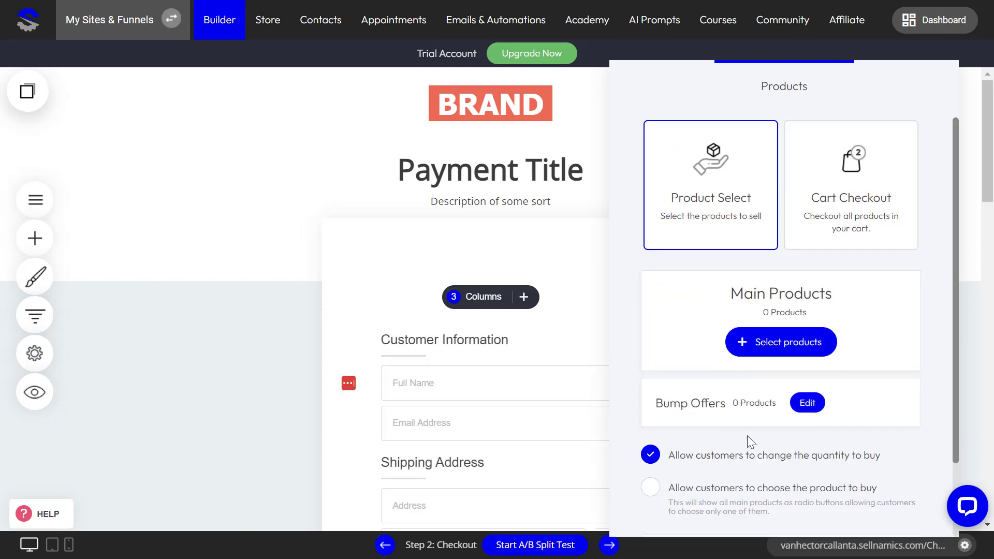
scroll(818, 404, down, 2)
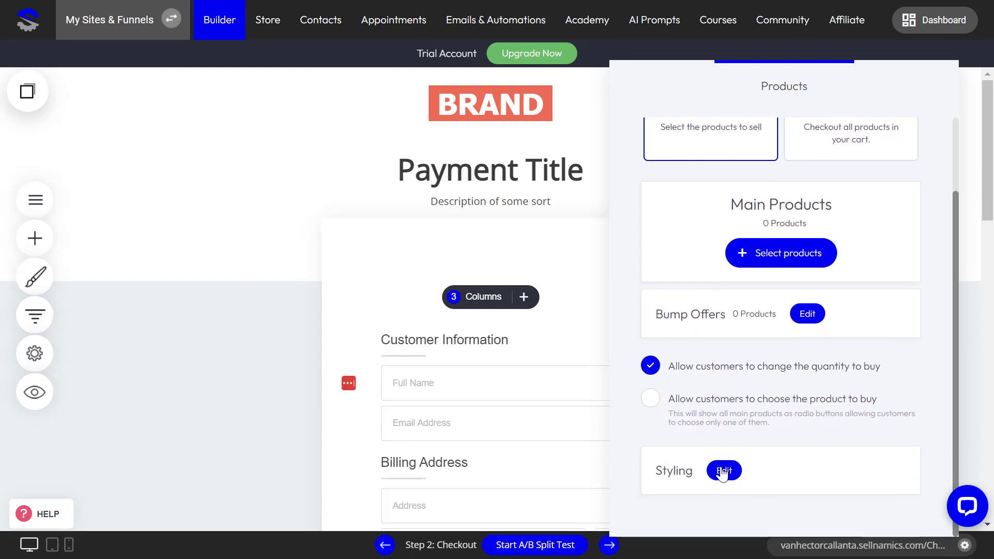
scroll(736, 446, up, 2)
click(859, 200)
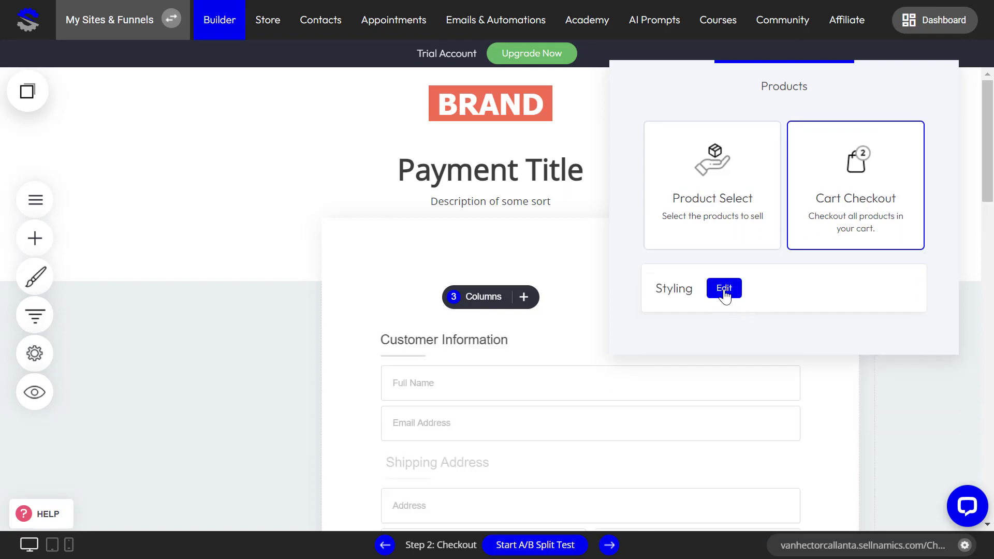
Step: Set the checkout design type to the layout with a separate order summary card beside the form and review it on the page
click(724, 289)
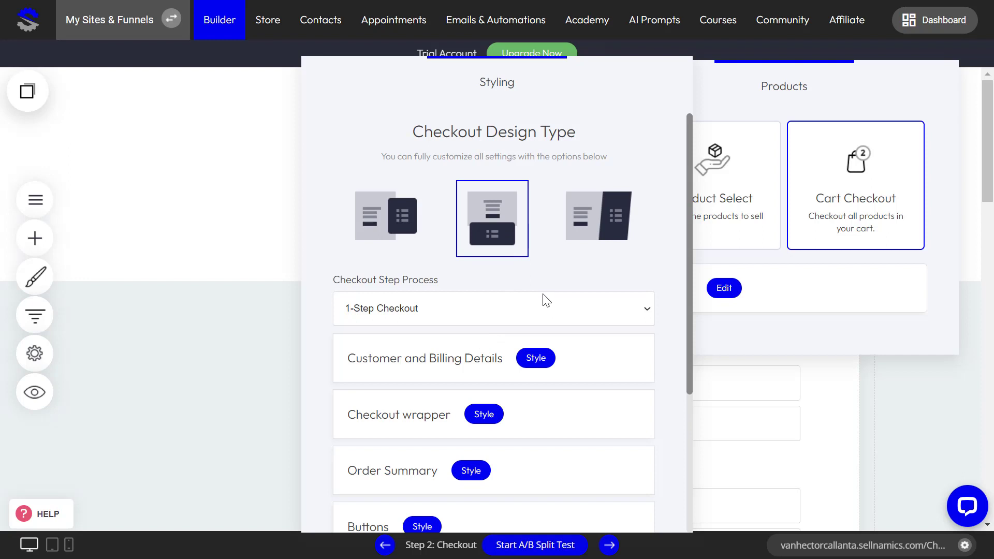
click(370, 225)
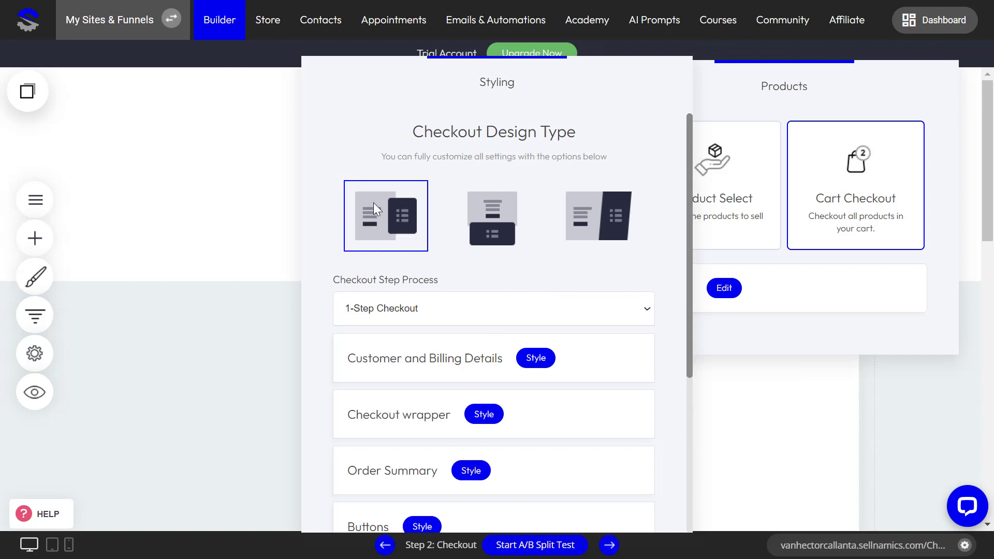
click(271, 287)
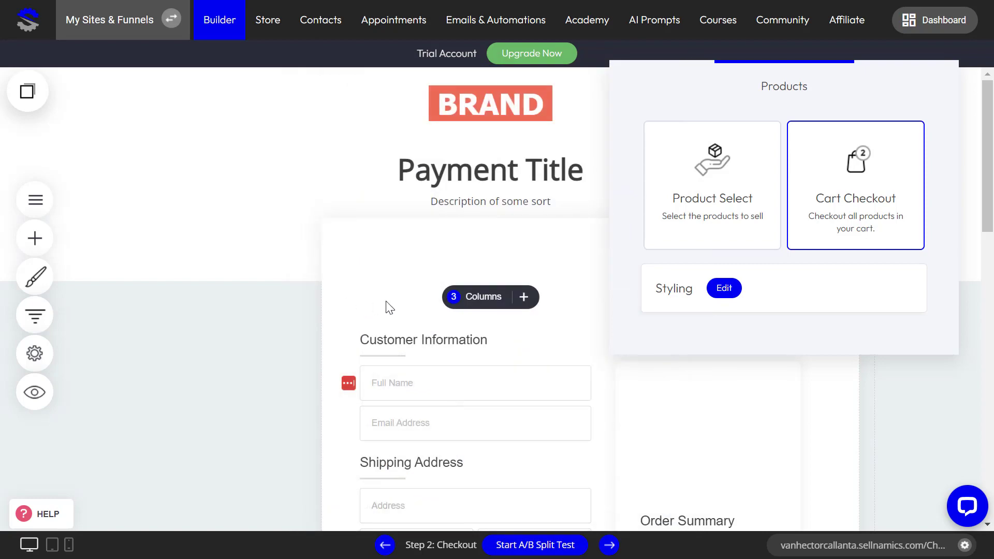
click(343, 258)
scroll(695, 209, down, 3)
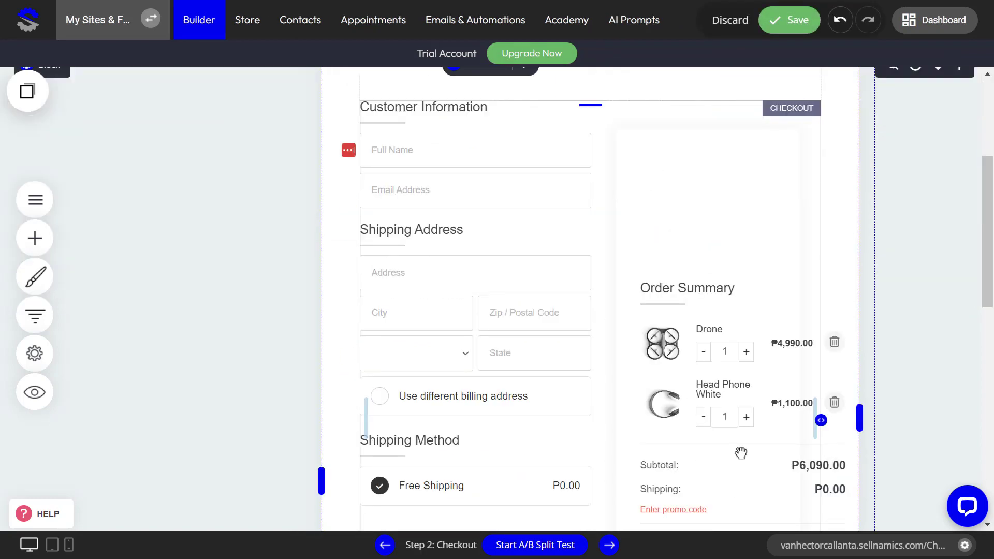
scroll(741, 453, up, 5)
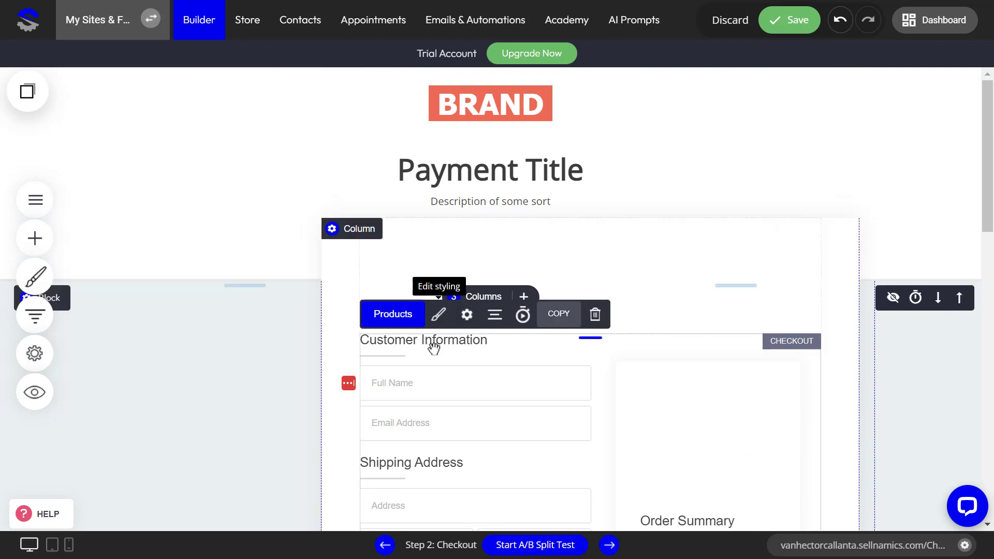
Step: Change the checkout design type to the stacked layout with the order summary below the form and review it on the page
click(437, 316)
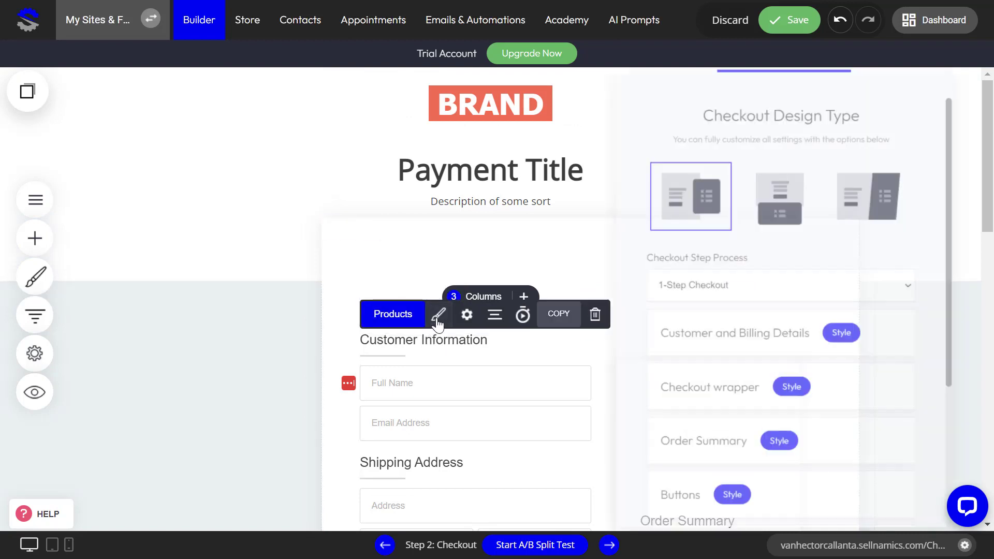
click(774, 205)
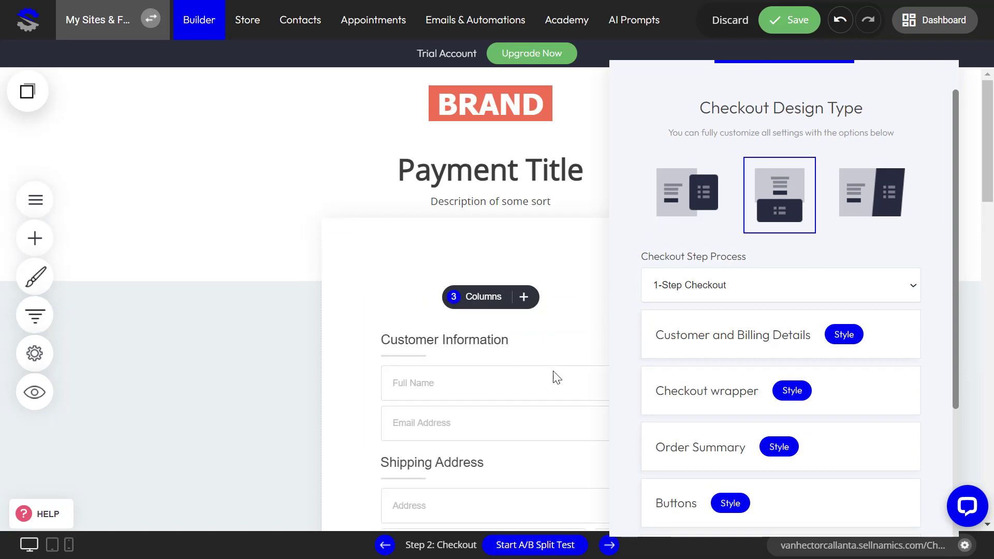
click(563, 341)
scroll(564, 341, down, 15)
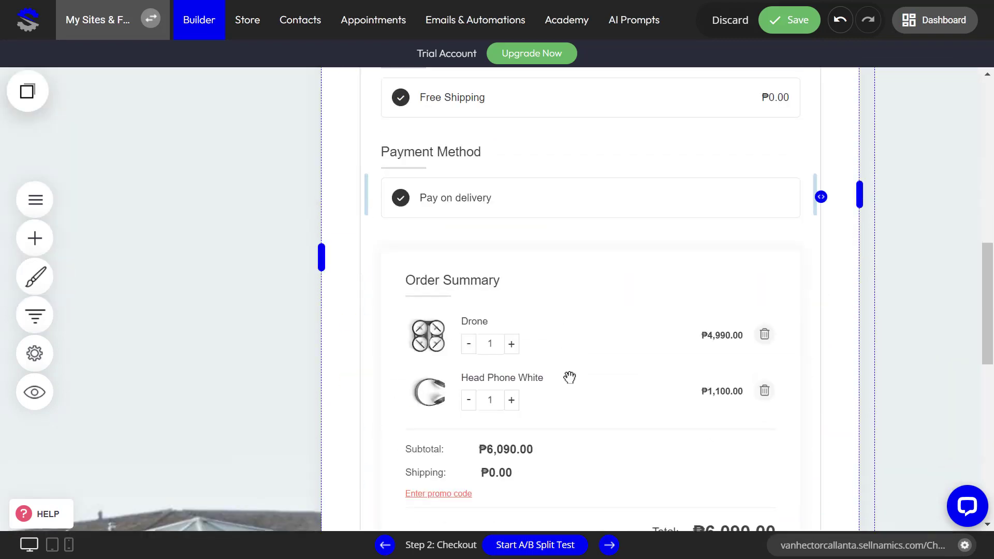
Step: Change the checkout design type to the side-by-side layout with the slanted order summary panel and review it on the page
scroll(580, 372, up, 9)
scroll(583, 373, up, 4)
mouse_move(505, 207)
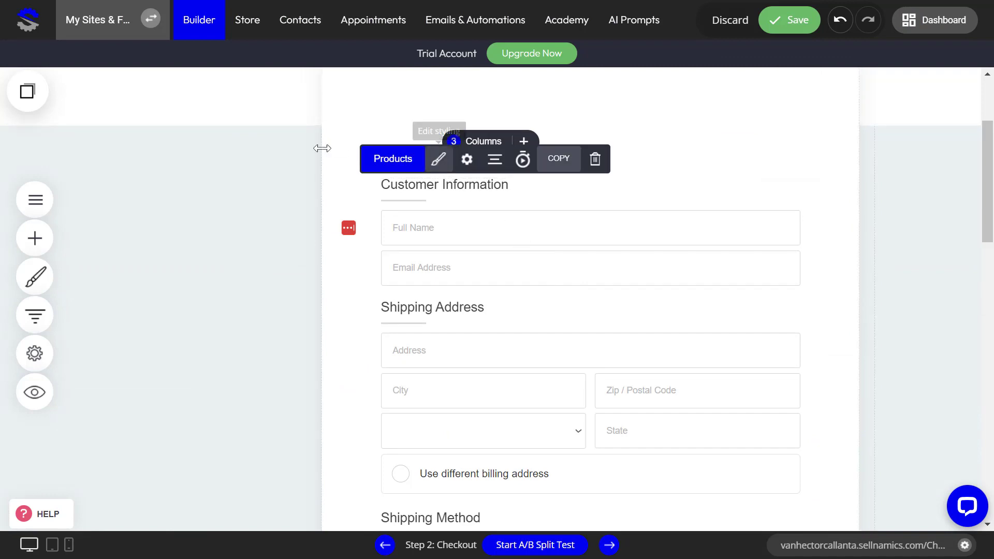
click(398, 160)
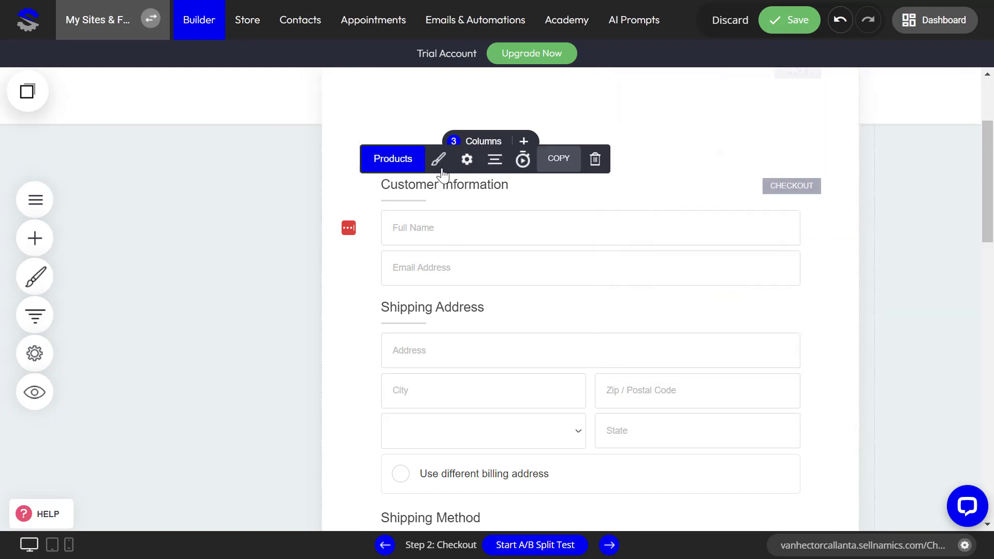
click(438, 159)
click(836, 189)
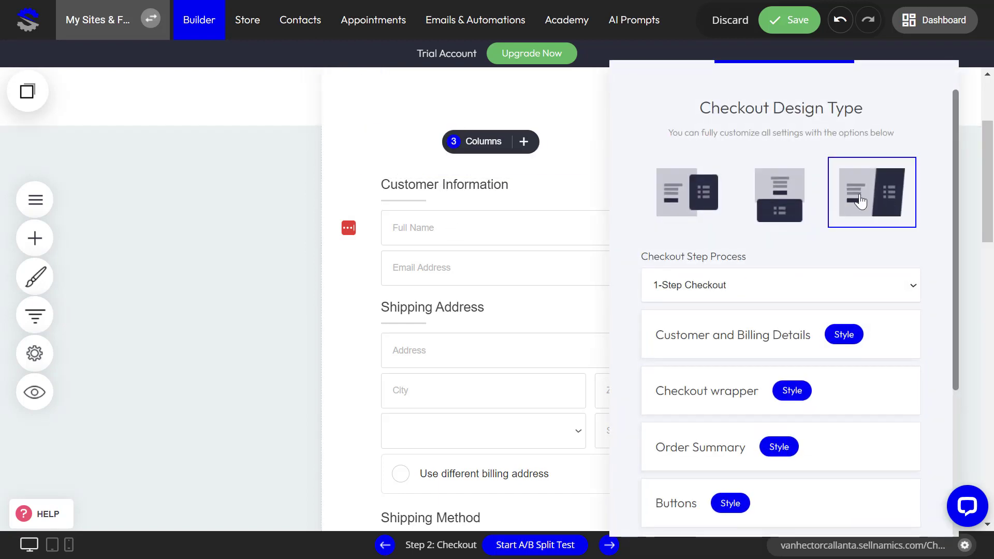
click(507, 309)
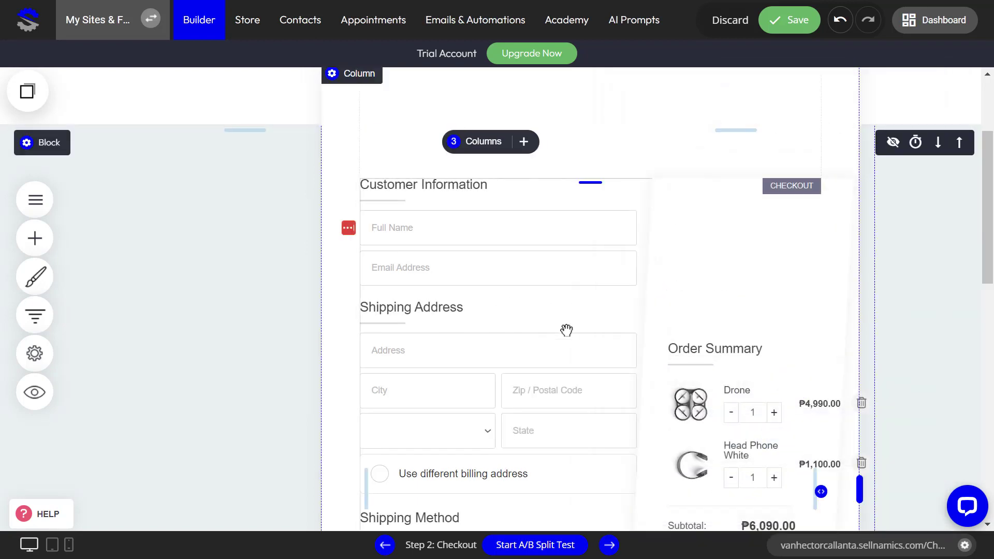
scroll(658, 359, down, 5)
scroll(653, 353, up, 3)
scroll(642, 345, up, 2)
Step: Switch the checkout design type to the stacked layout with the order summary below the form and save the page
mouse_move(466, 202)
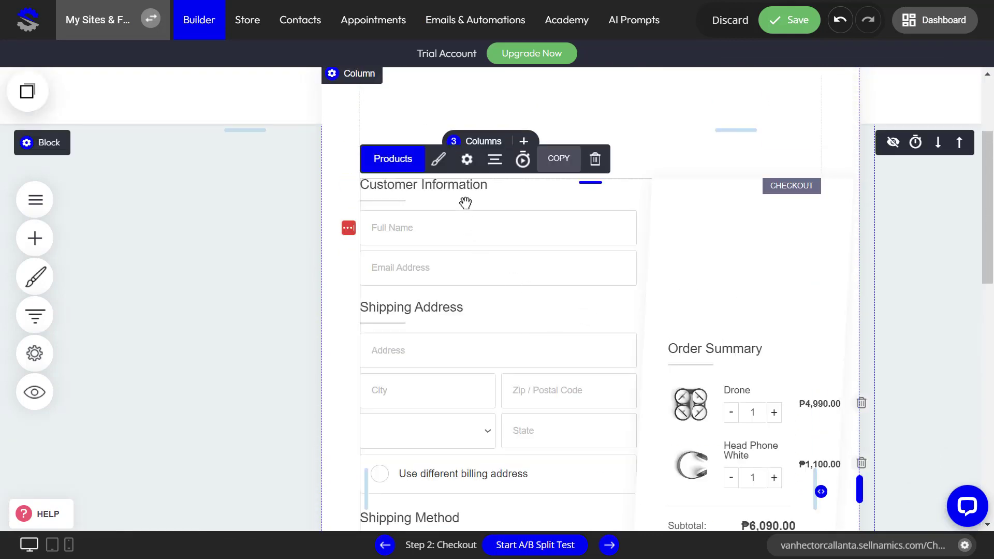
click(438, 159)
click(762, 210)
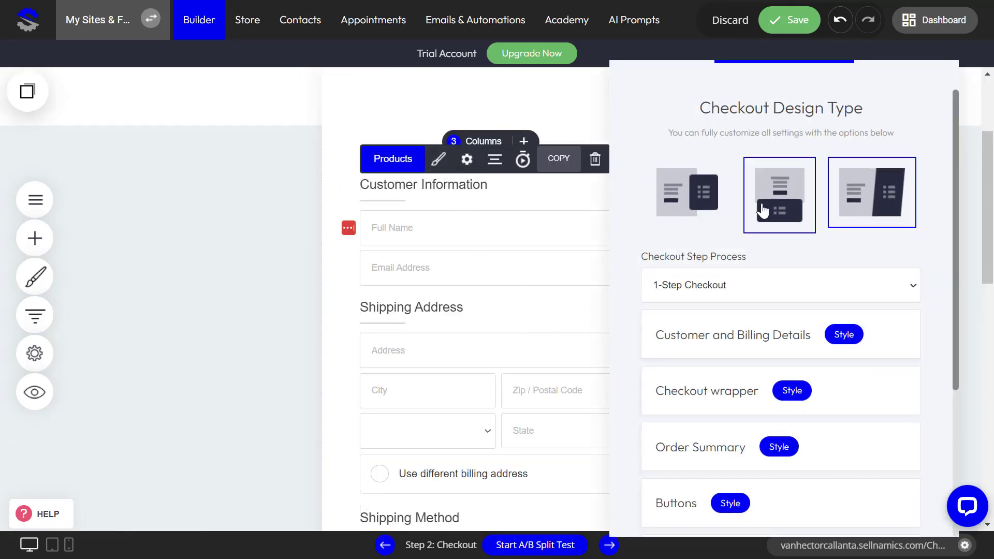
click(557, 302)
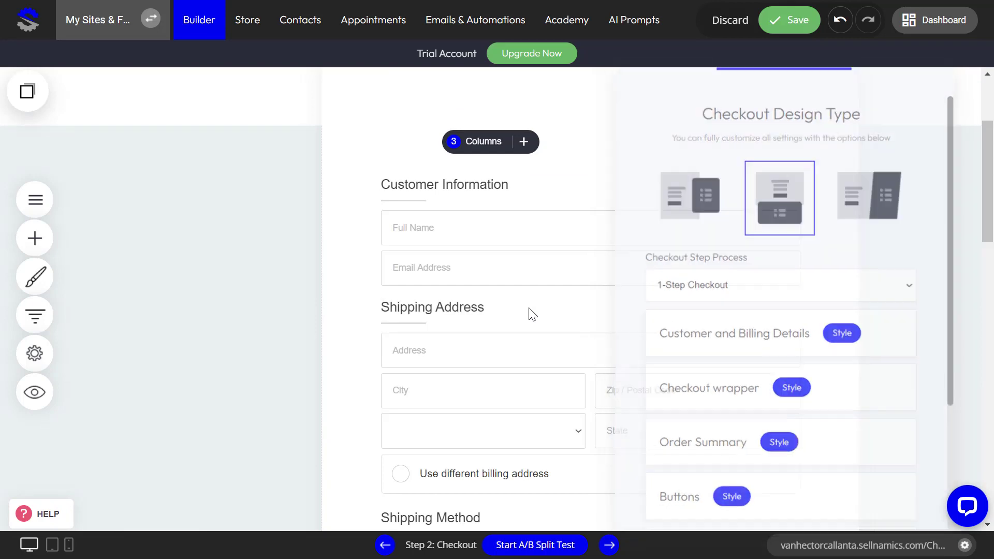
scroll(591, 337, down, 5)
scroll(592, 343, up, 10)
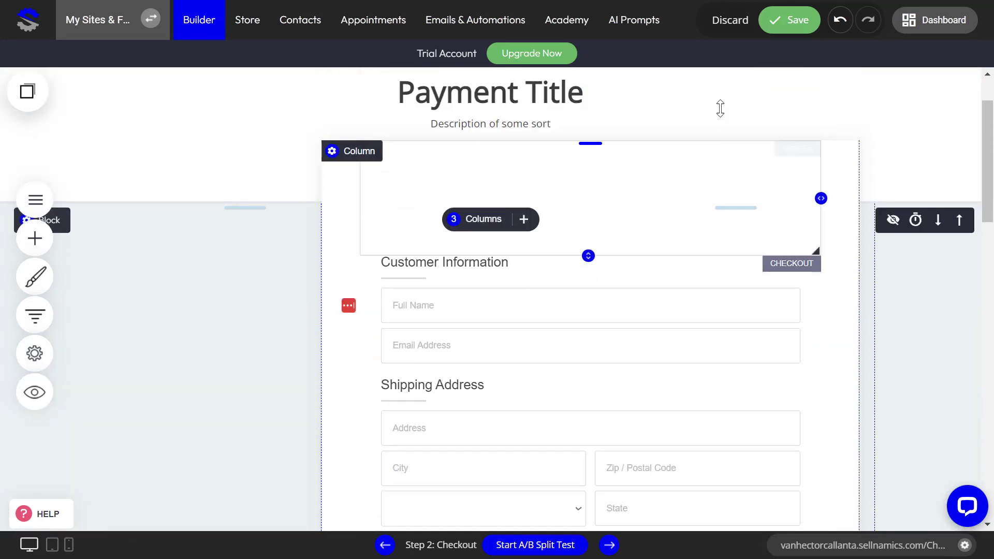
click(789, 20)
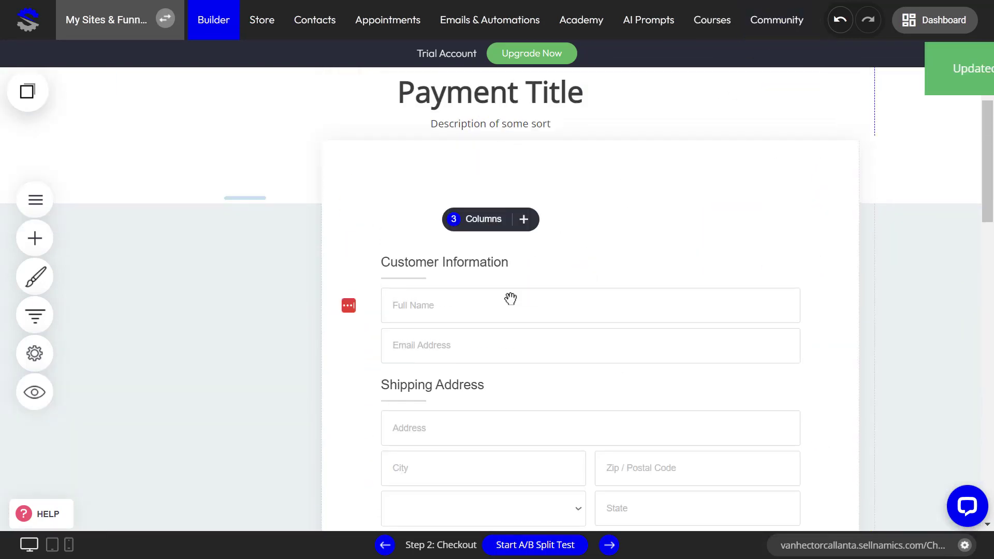
Step: Review the Checkout Step Process choices and set the checkout element to 3-Step Checkout
click(498, 339)
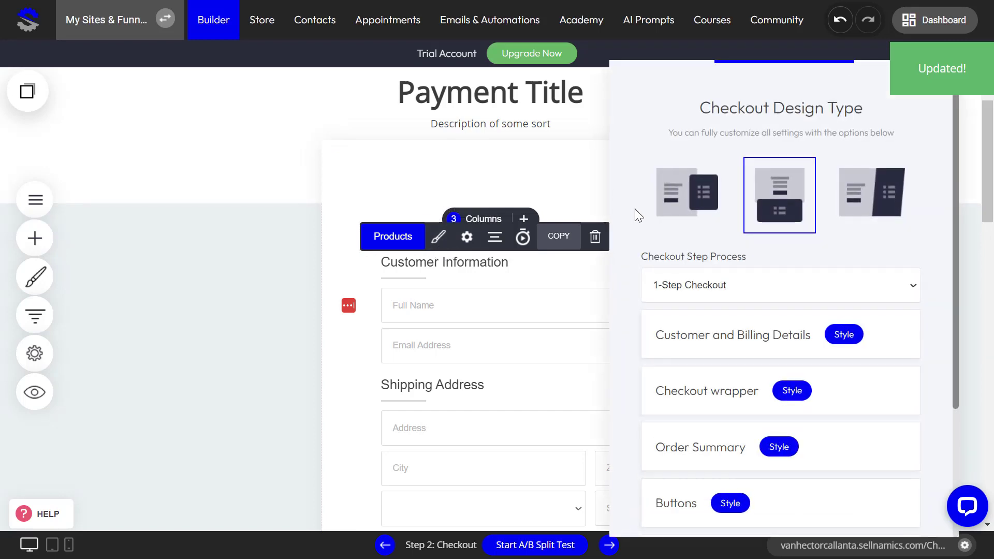
click(706, 288)
click(707, 285)
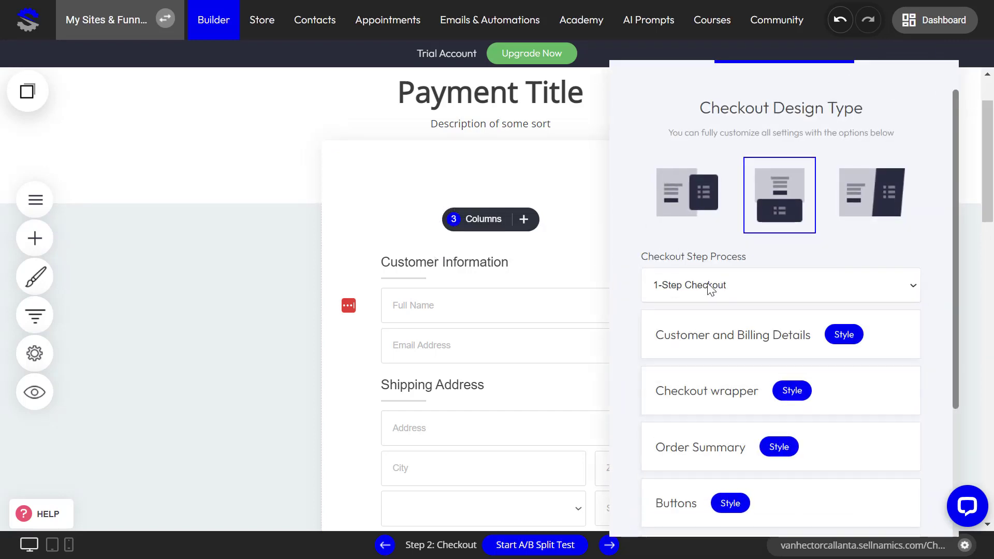
click(711, 288)
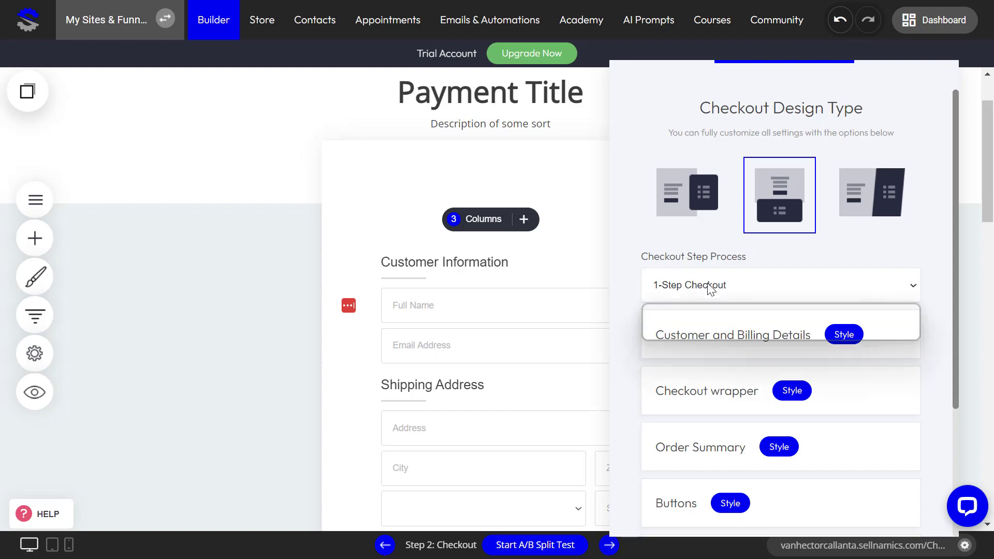
click(711, 288)
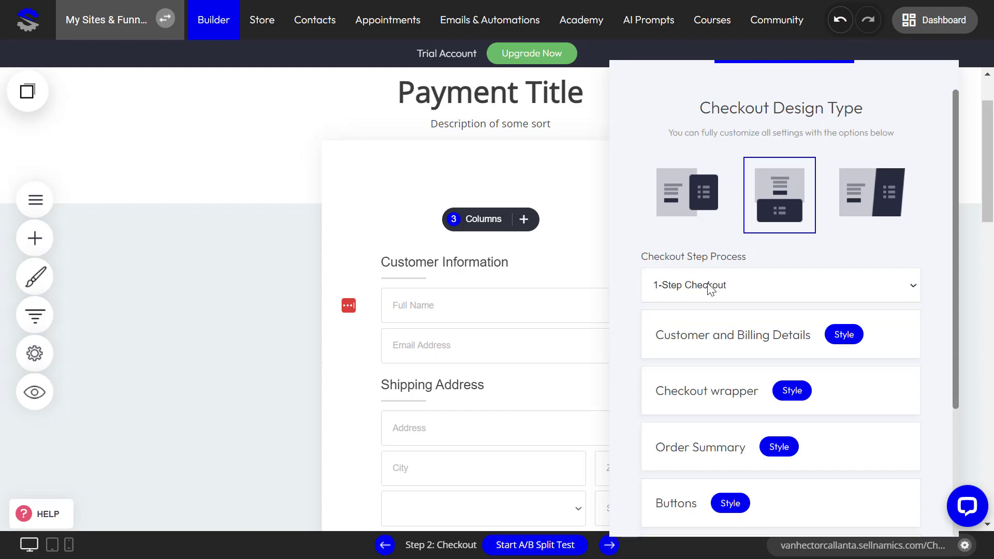
click(710, 289)
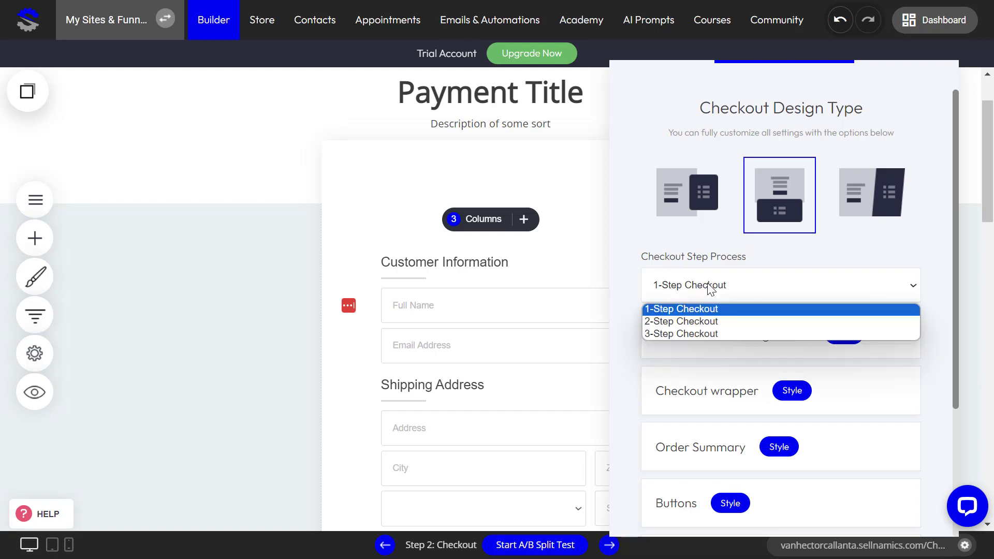
click(710, 290)
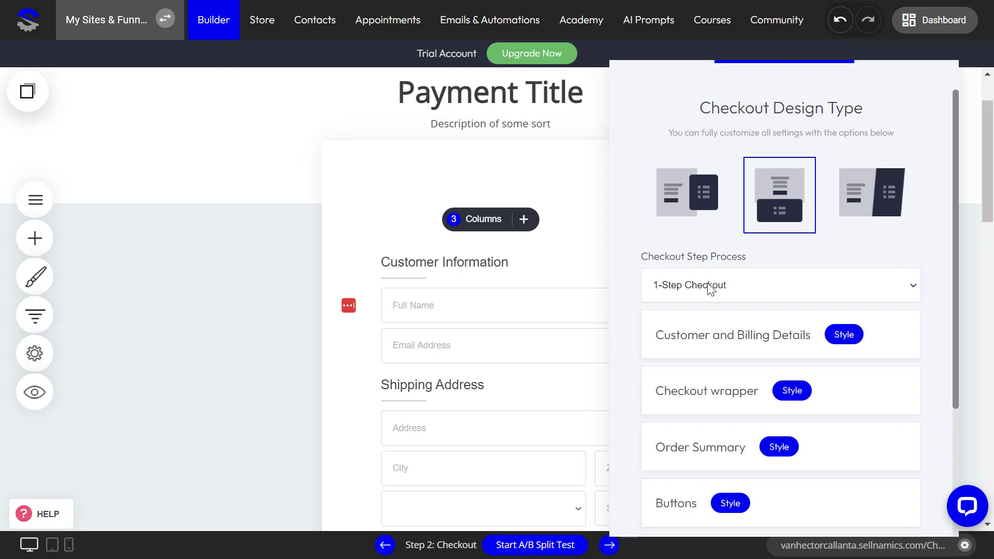
click(741, 283)
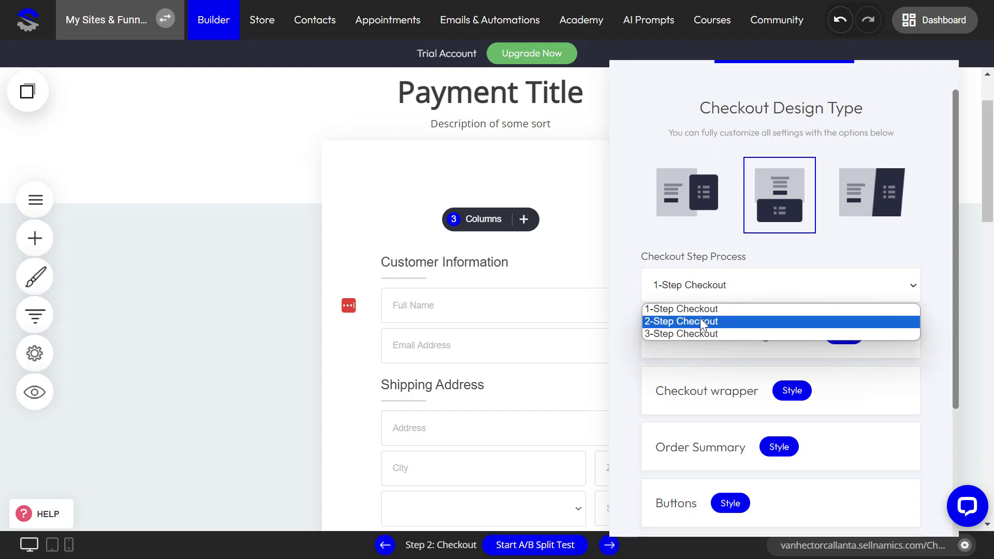
click(697, 331)
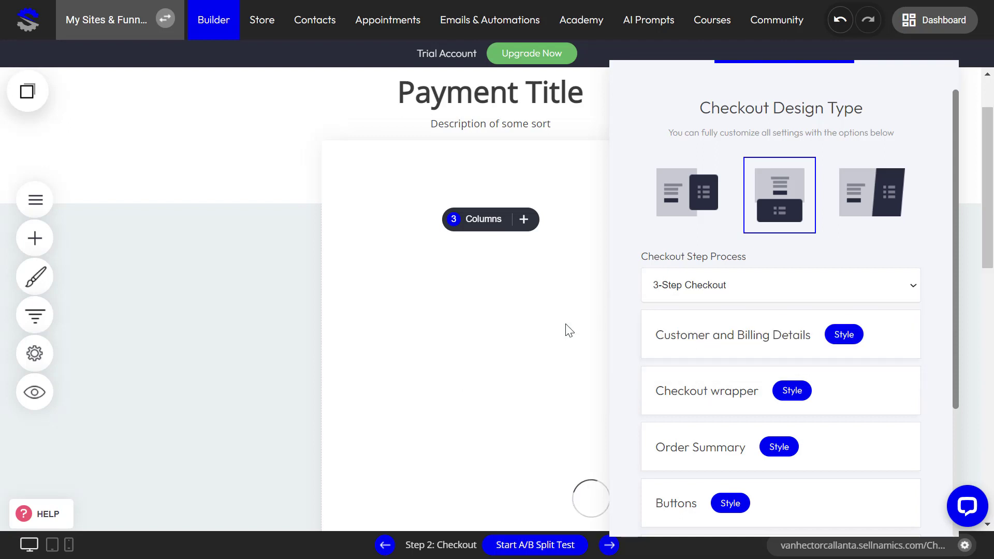
click(548, 315)
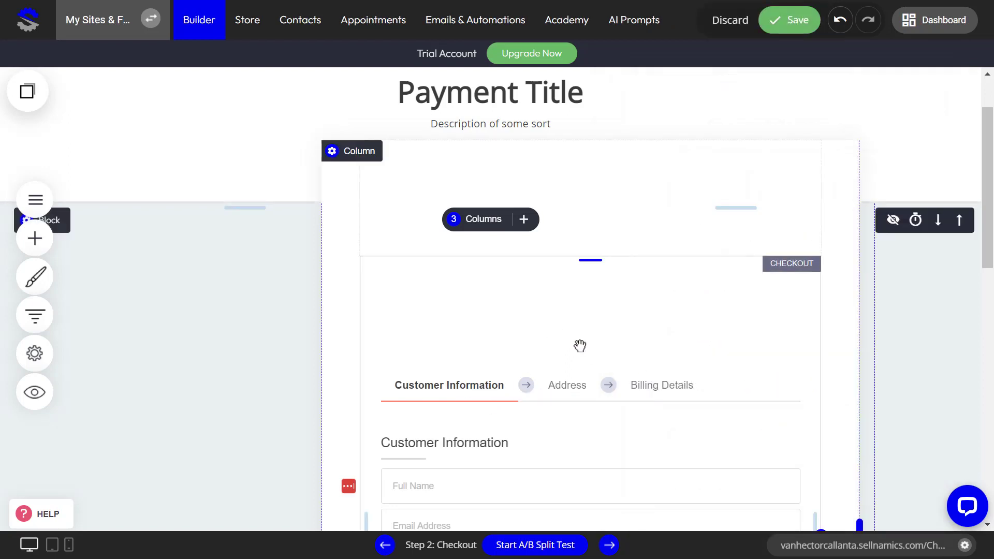
Step: Change the checkout step process to 2-Step Checkout and review the first step's fields down to the Continue button
mouse_move(572, 328)
click(439, 238)
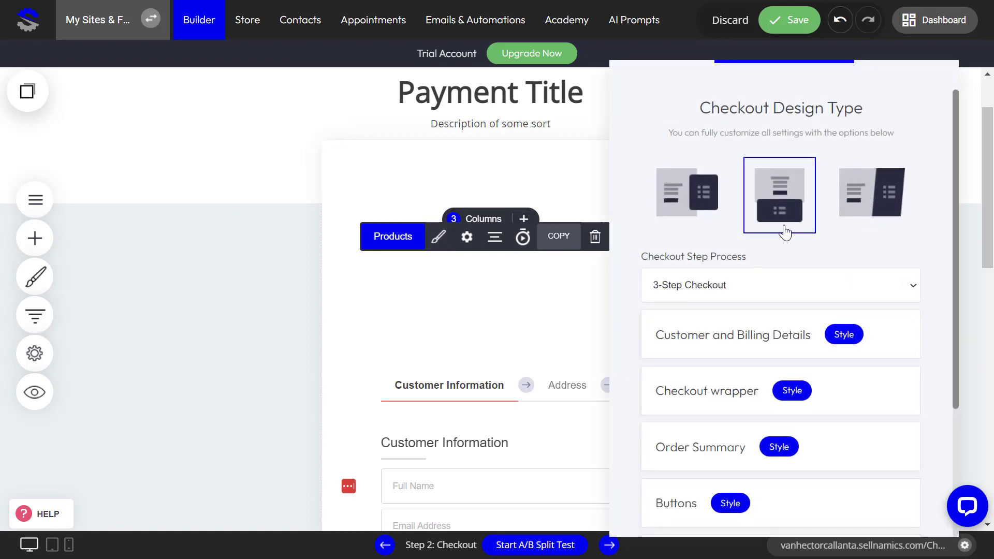
click(738, 290)
click(710, 322)
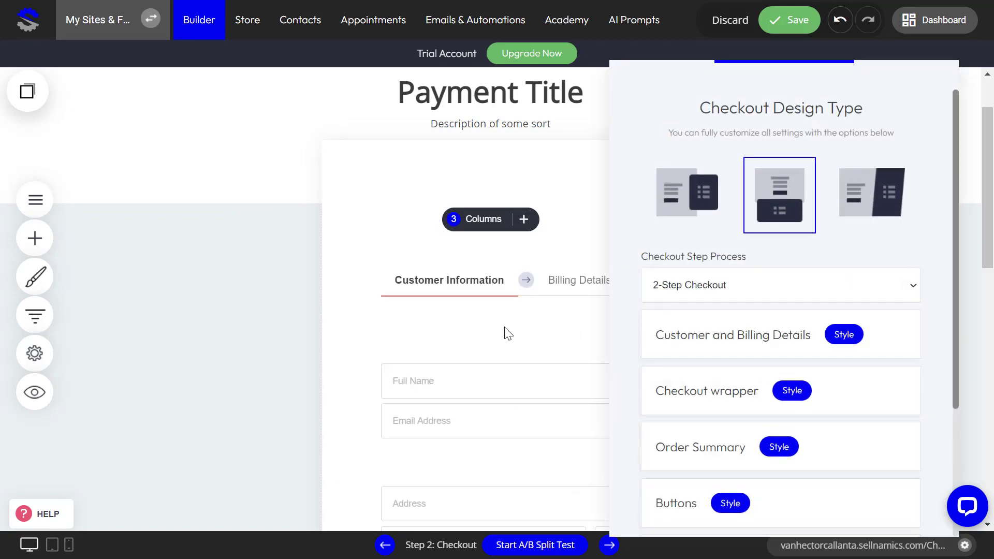
click(562, 341)
scroll(527, 300, down, 4)
scroll(528, 301, down, 4)
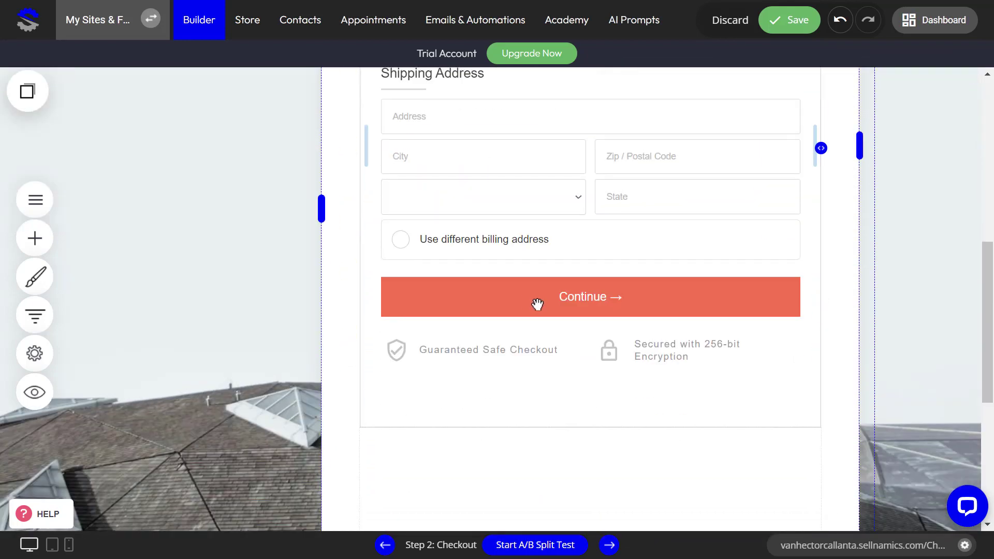
scroll(560, 290, up, 8)
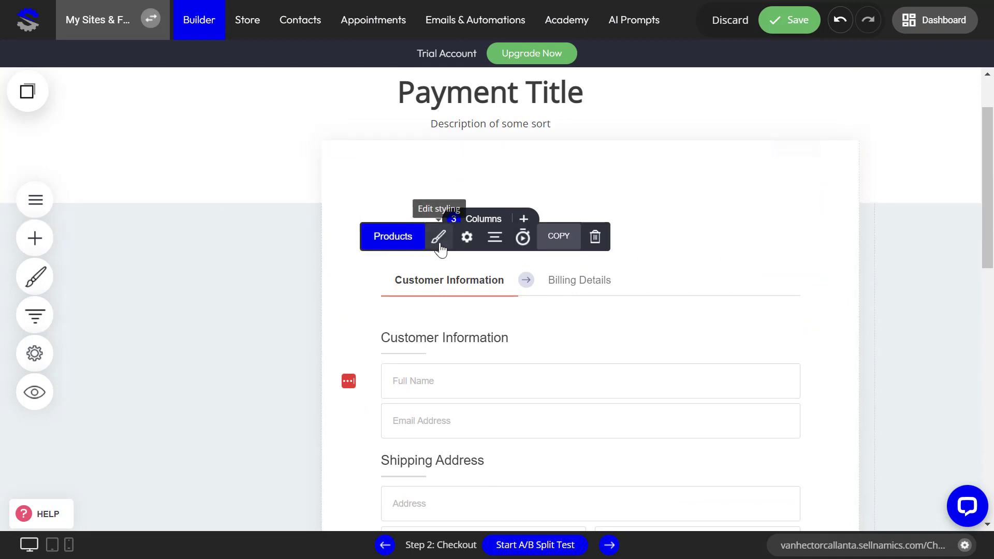
Step: Set the checkout step process to 1-Step Checkout, review the form down to its order summary, and save the page
click(438, 236)
click(790, 185)
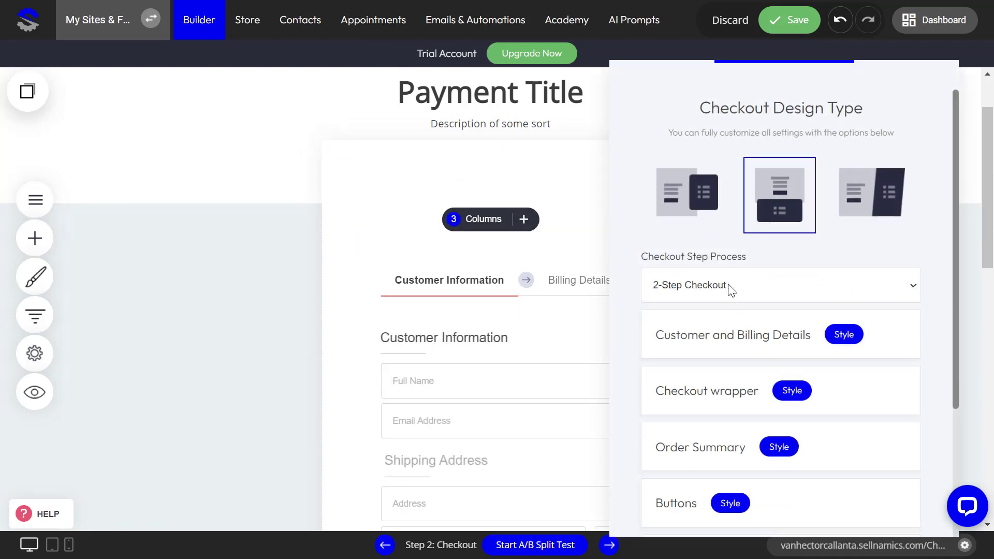
click(701, 284)
click(713, 309)
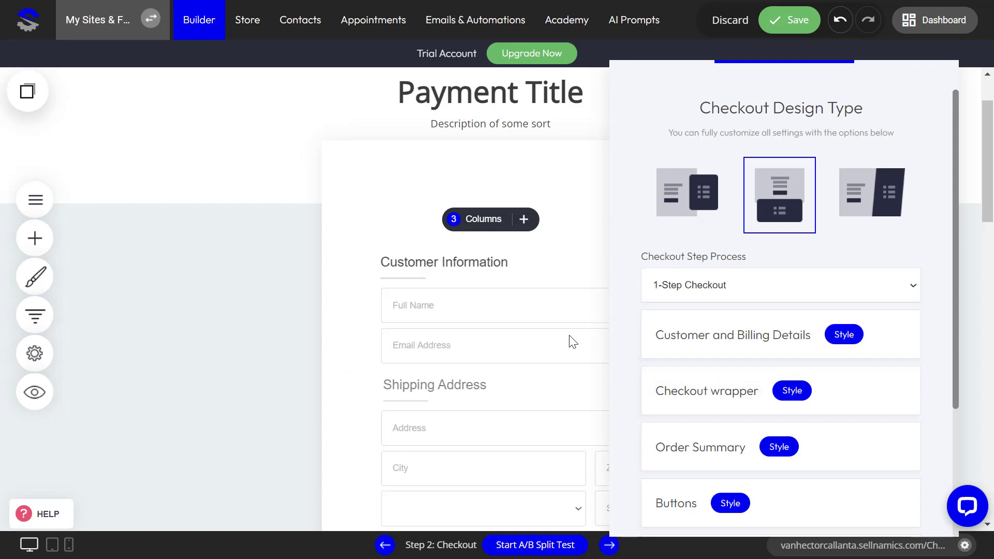
click(571, 341)
scroll(575, 341, down, 10)
scroll(579, 343, down, 5)
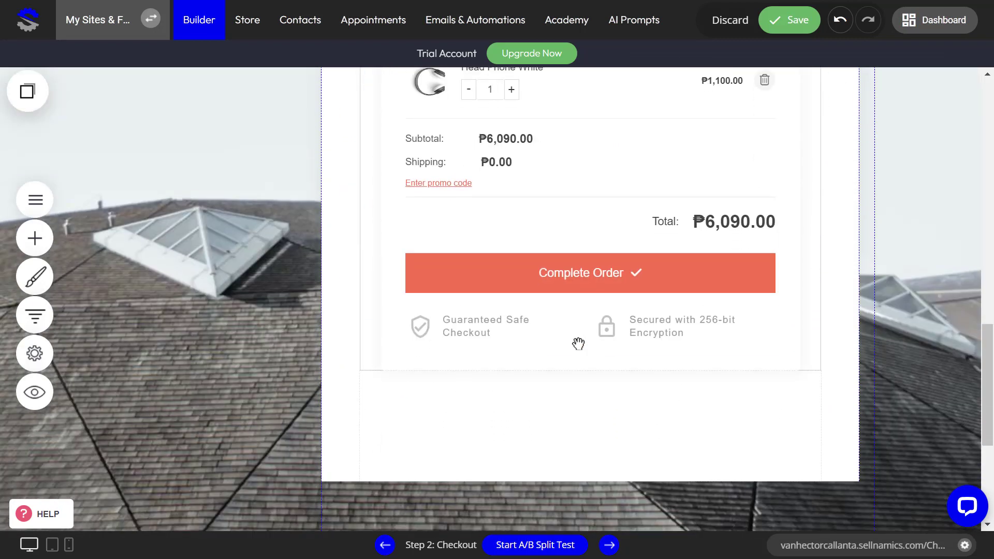
scroll(577, 349, up, 15)
click(783, 26)
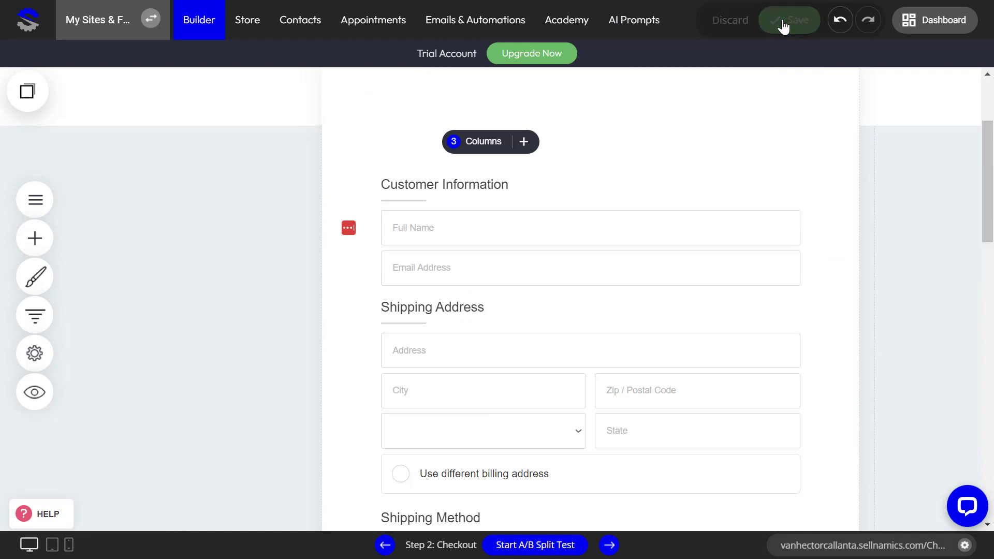
Step: Set the checkout element's step process to 2-Step Checkout and save the page
scroll(559, 311, up, 2)
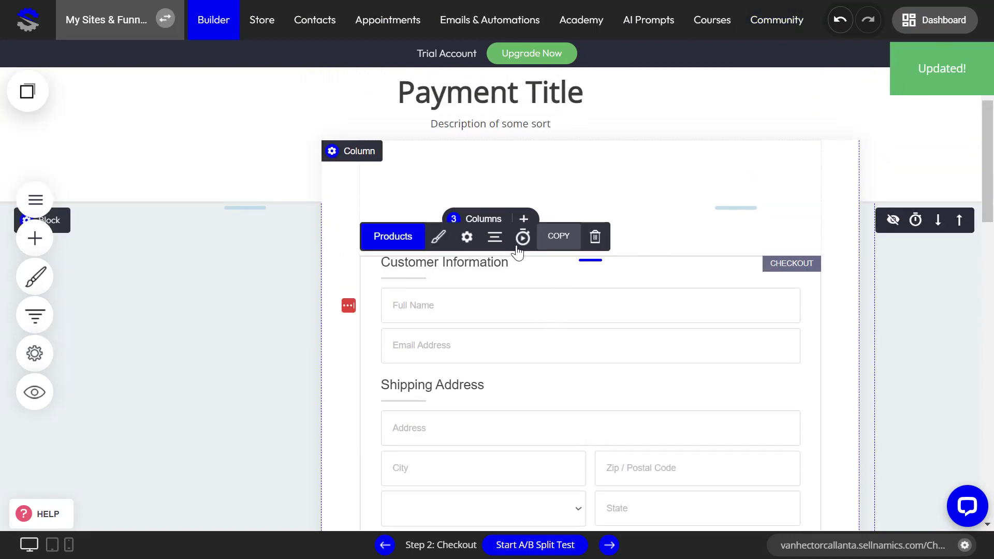
click(439, 237)
click(749, 300)
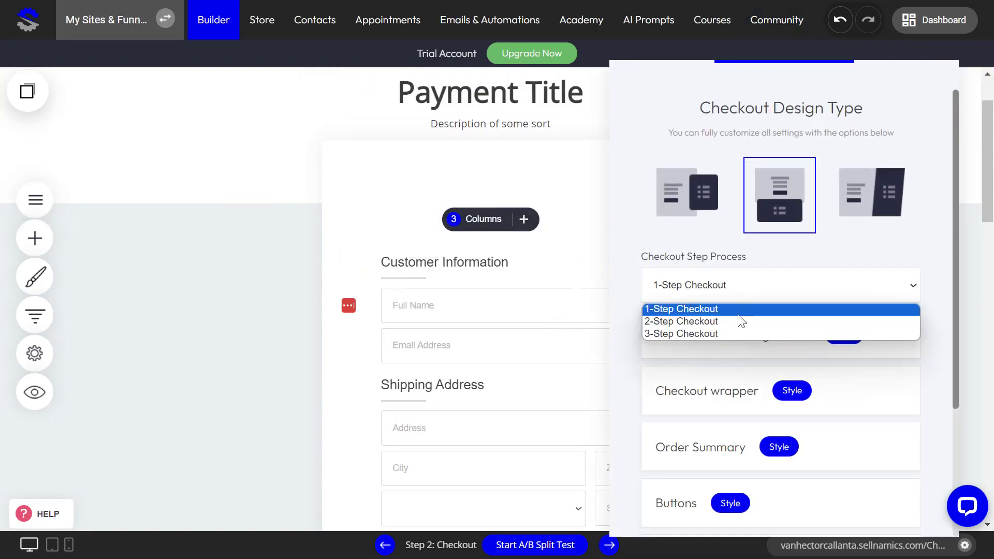
click(734, 320)
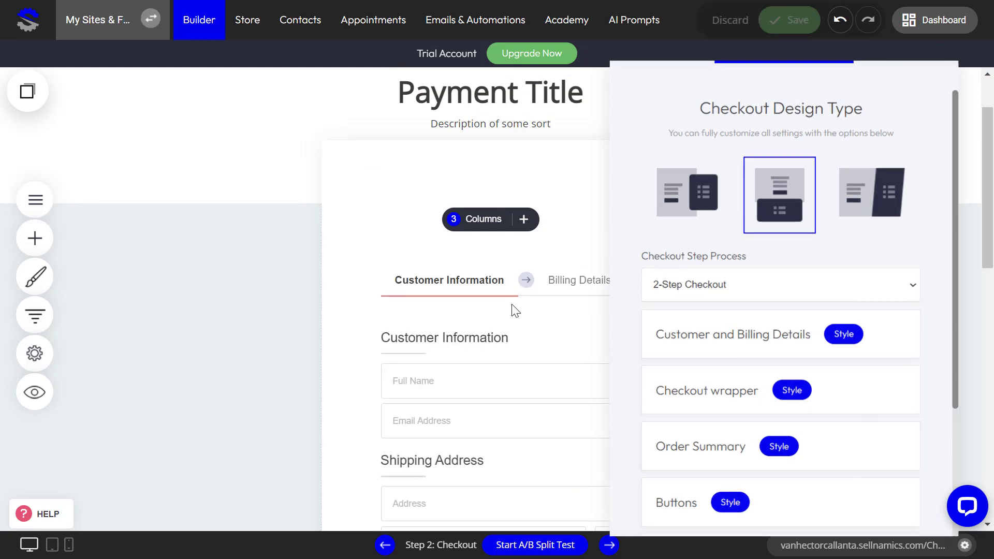
click(511, 305)
click(794, 30)
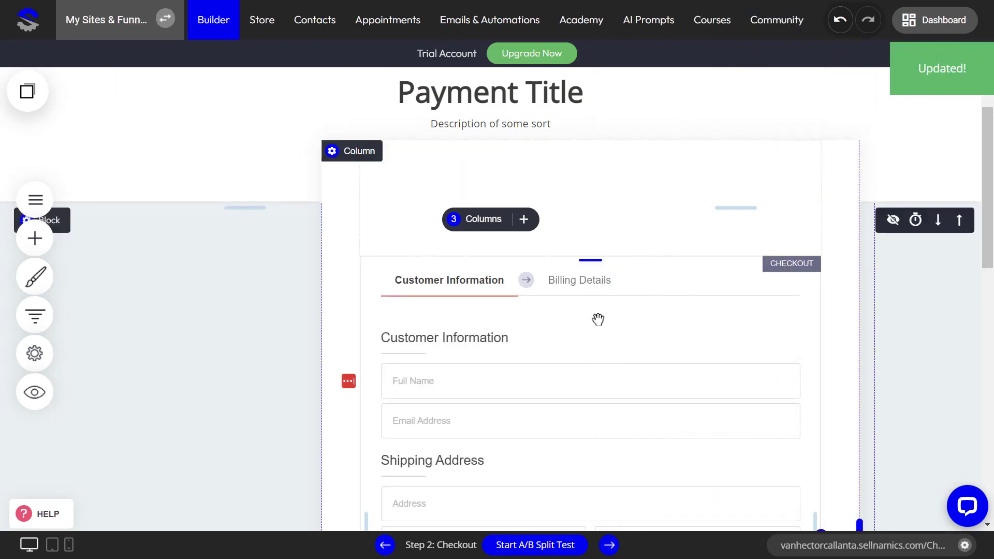
Step: Look through the checkout element's style options for Customer and Billing Details, Checkout wrapper, and Order Summary
click(440, 238)
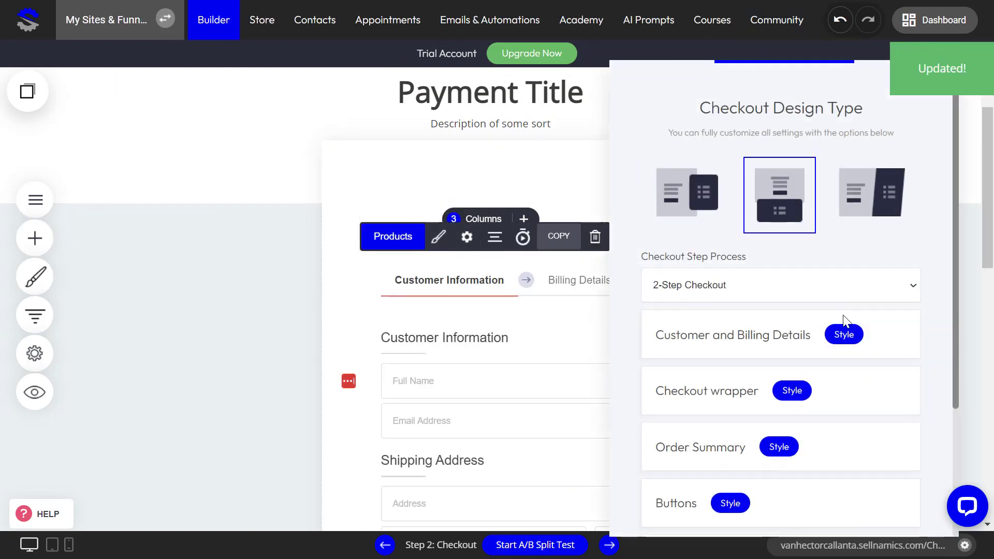
click(846, 342)
scroll(552, 333, down, 4)
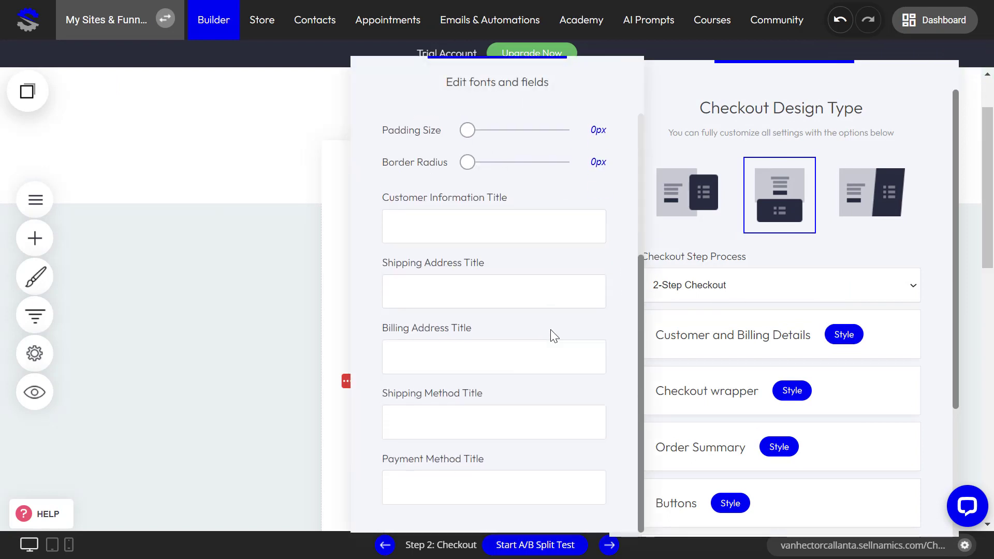
scroll(551, 329, up, 4)
scroll(487, 305, down, 4)
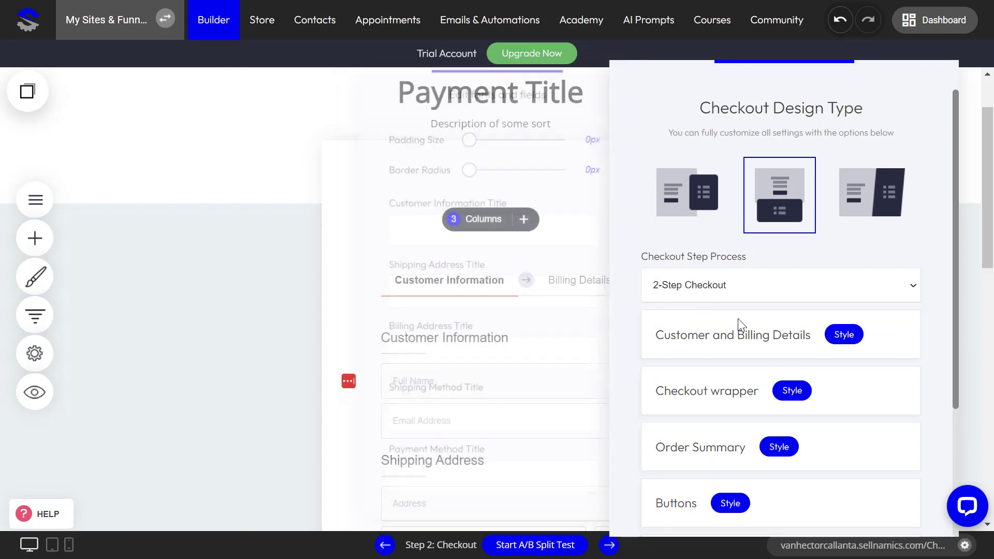
click(793, 391)
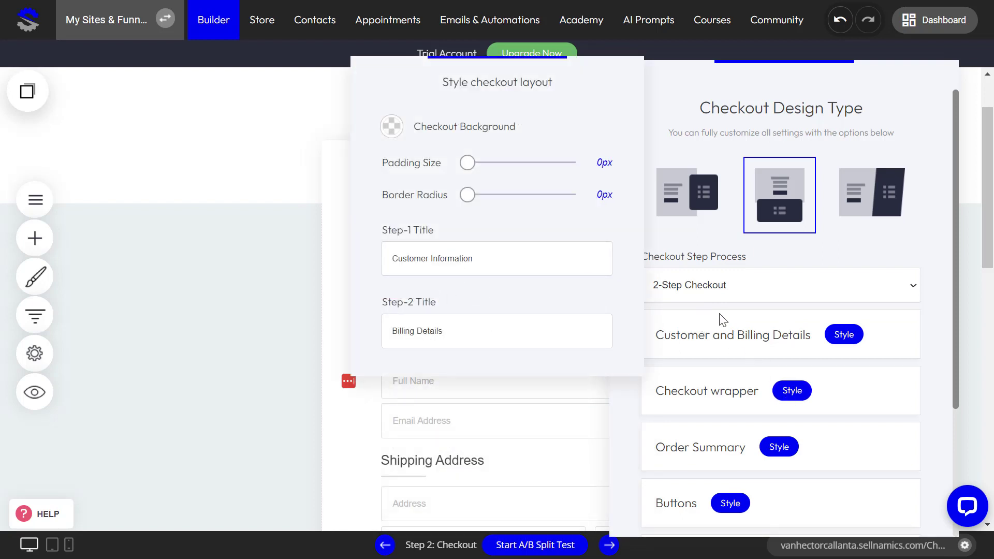
click(777, 446)
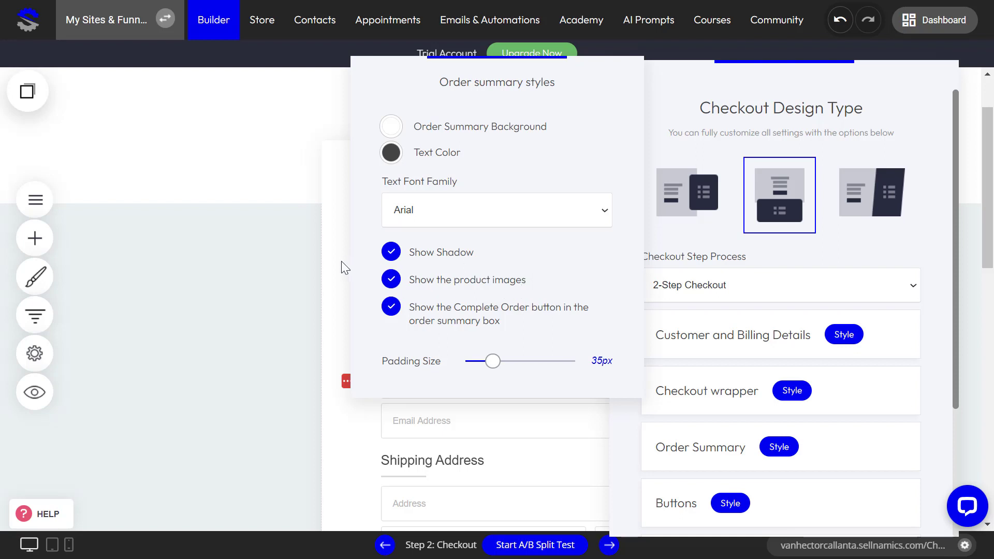
Step: Hide the product images in the Order Summary styles and save the page
click(392, 280)
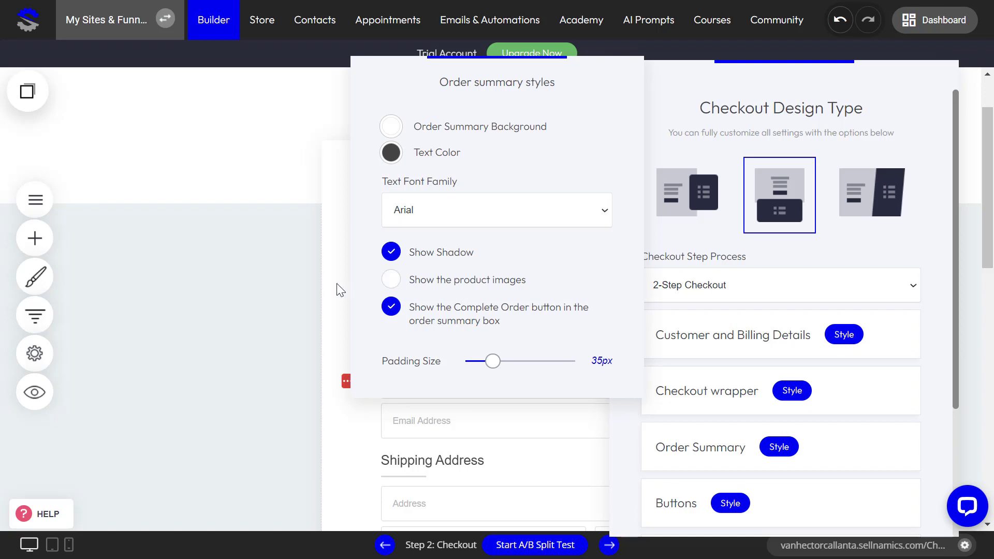
click(336, 284)
scroll(466, 290, down, 10)
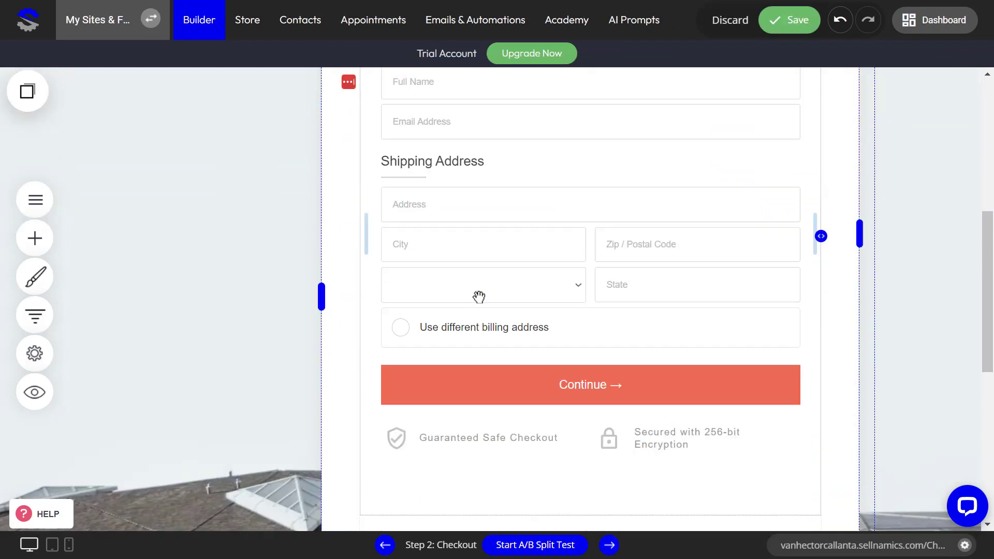
scroll(542, 304, up, 9)
click(800, 23)
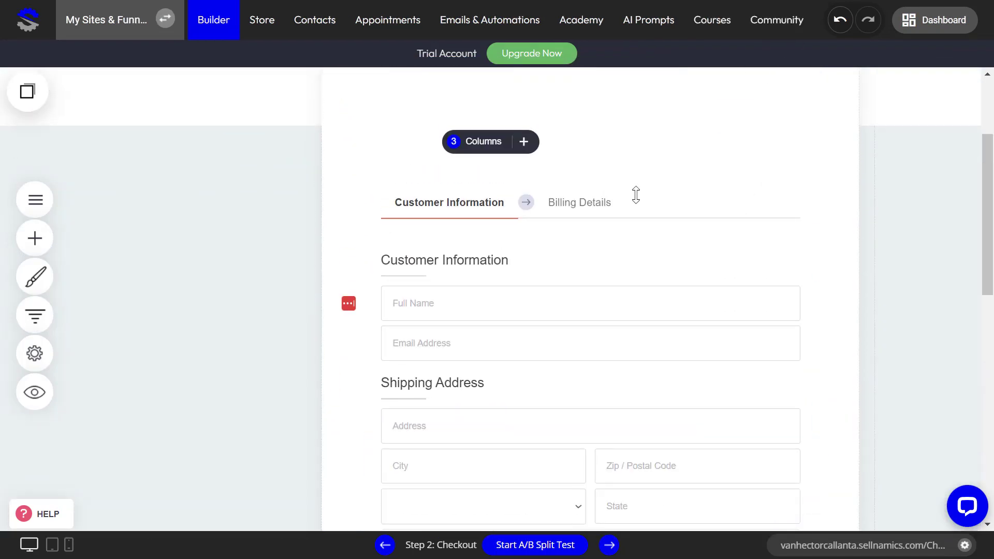
Step: Set the checkout element's step process to 1-Step Checkout, save the page, and review the form down to its order summary
mouse_move(479, 184)
click(439, 161)
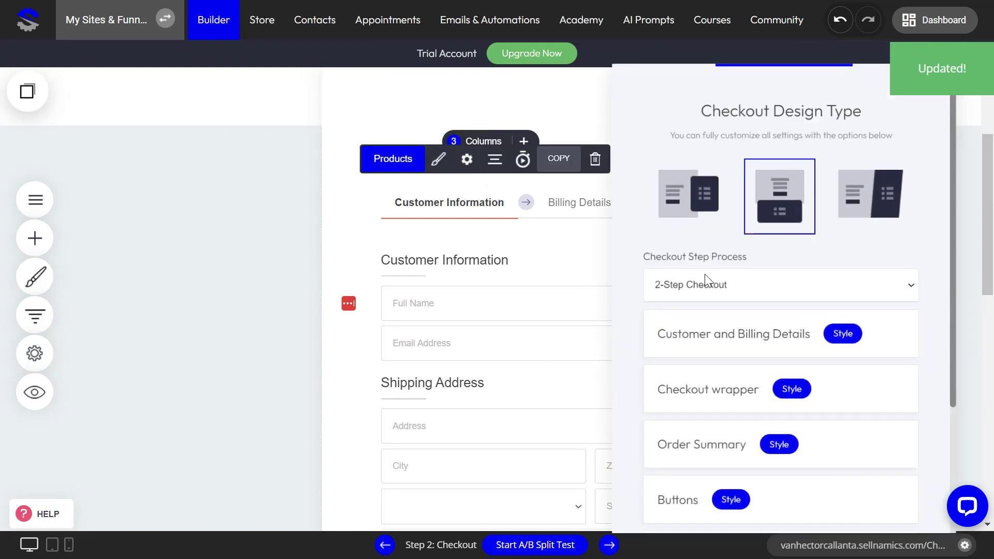
click(734, 290)
click(688, 309)
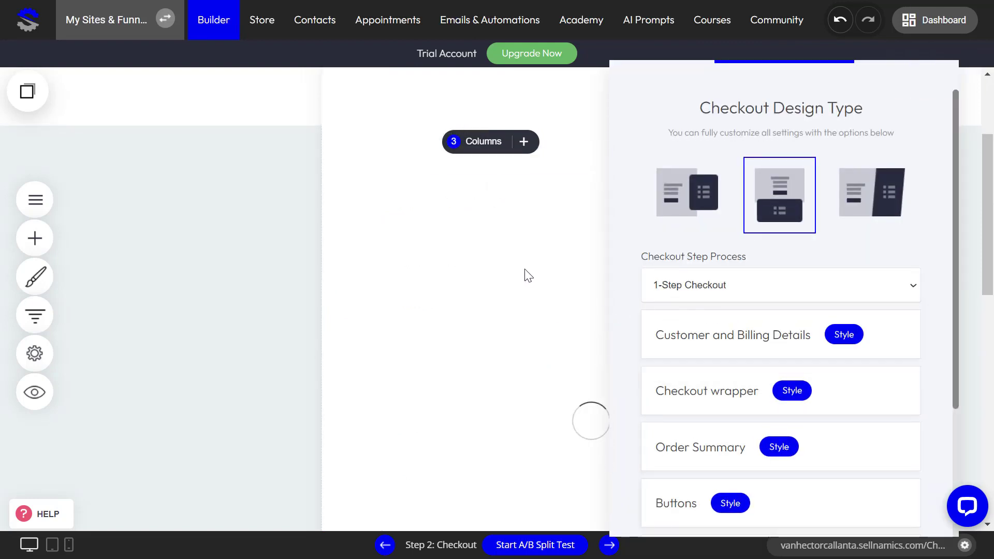
click(524, 270)
click(794, 23)
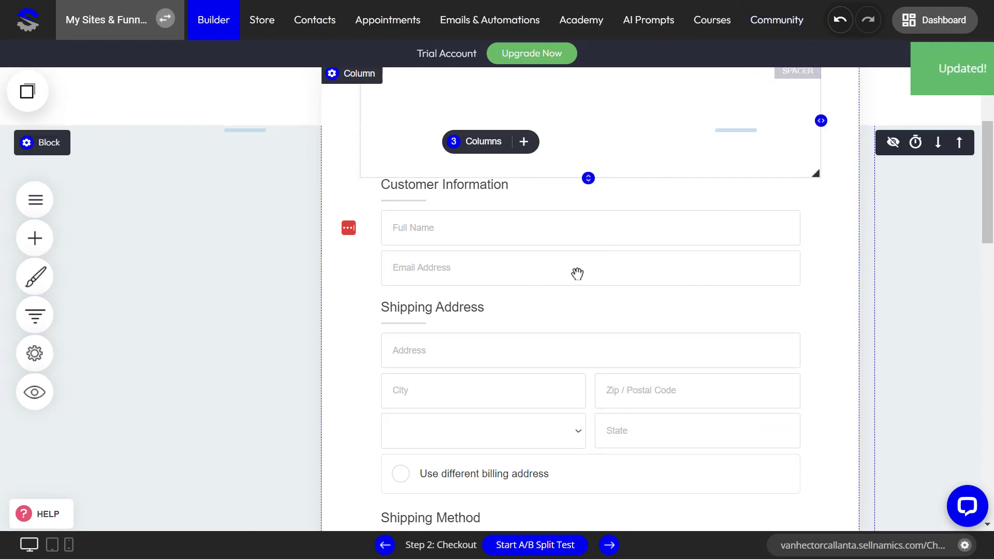
scroll(577, 275, down, 10)
scroll(576, 244, up, 10)
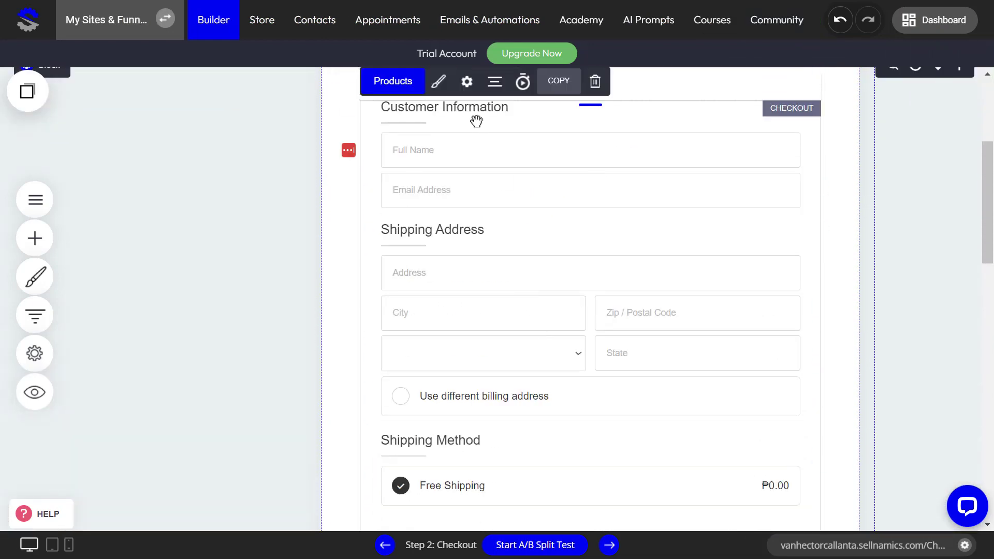
Step: Turn "Show the product images" back on in the Order Summary styles, save the page, and check the order summary
click(438, 81)
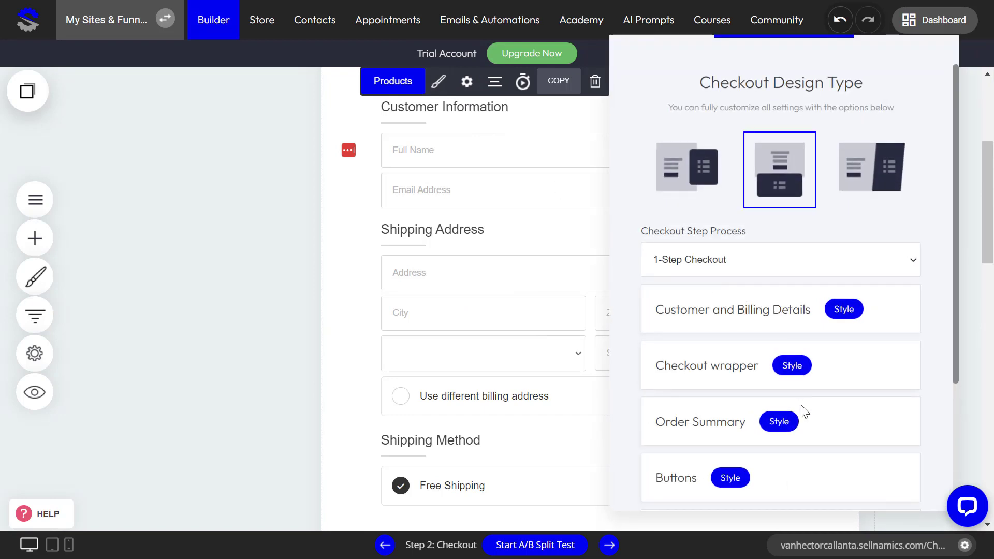
click(771, 421)
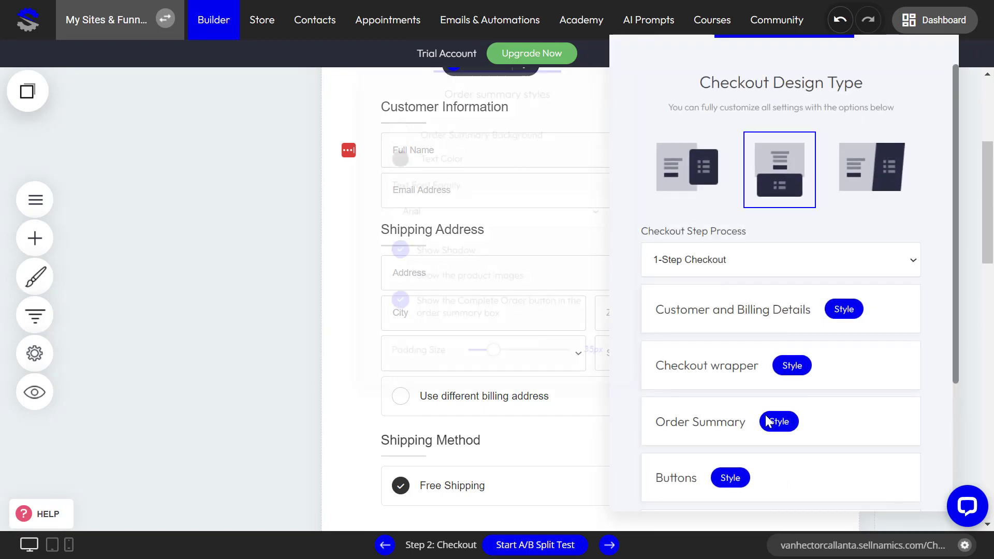
click(495, 448)
click(495, 276)
click(790, 25)
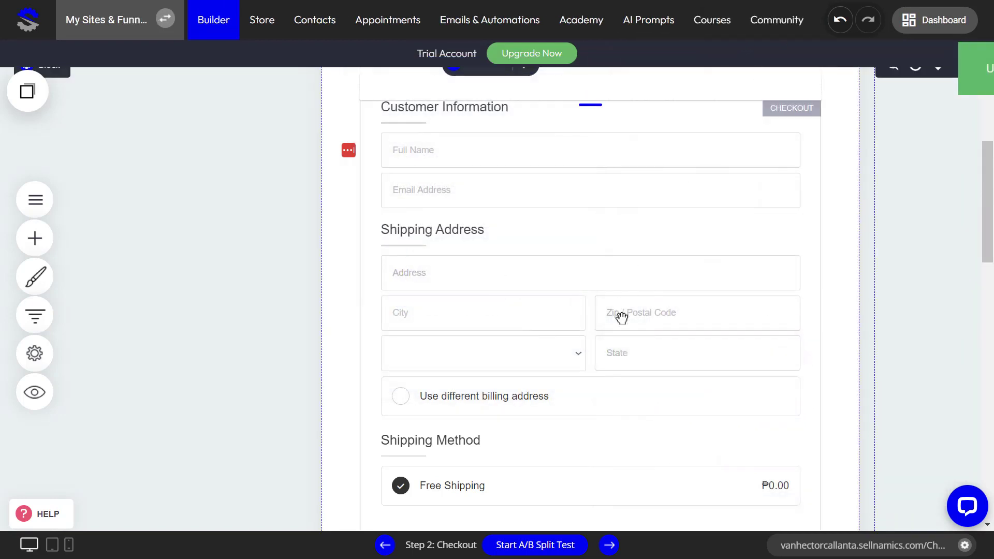
scroll(622, 318, down, 9)
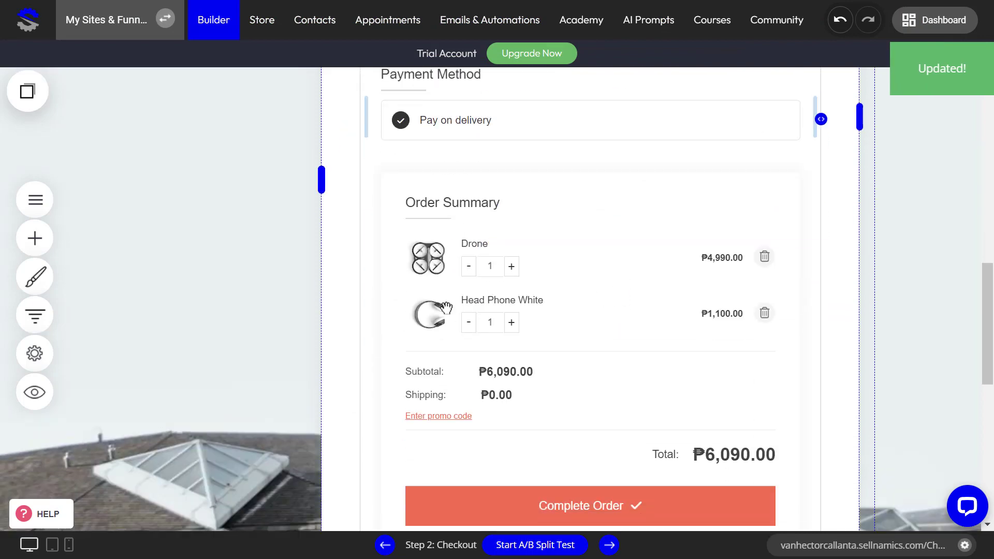
scroll(502, 352, up, 10)
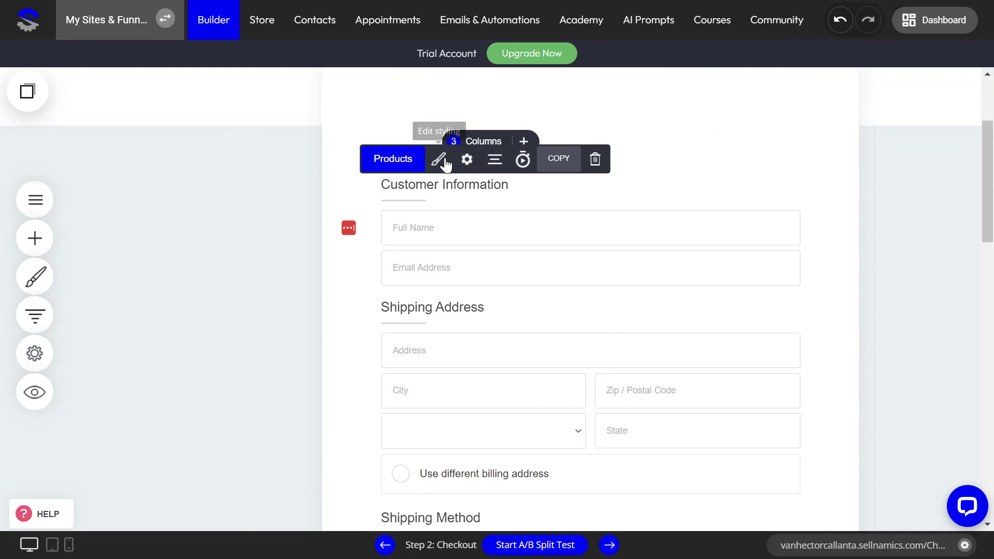
Step: Look through the checkout's Buttons style options, including the next-step and complete-order button text
click(438, 159)
scroll(699, 357, down, 3)
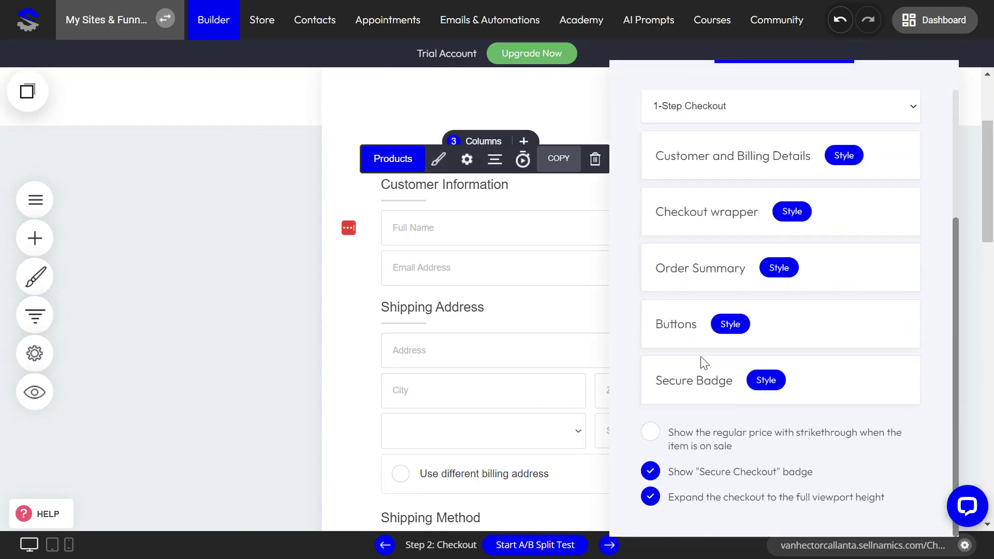
click(730, 325)
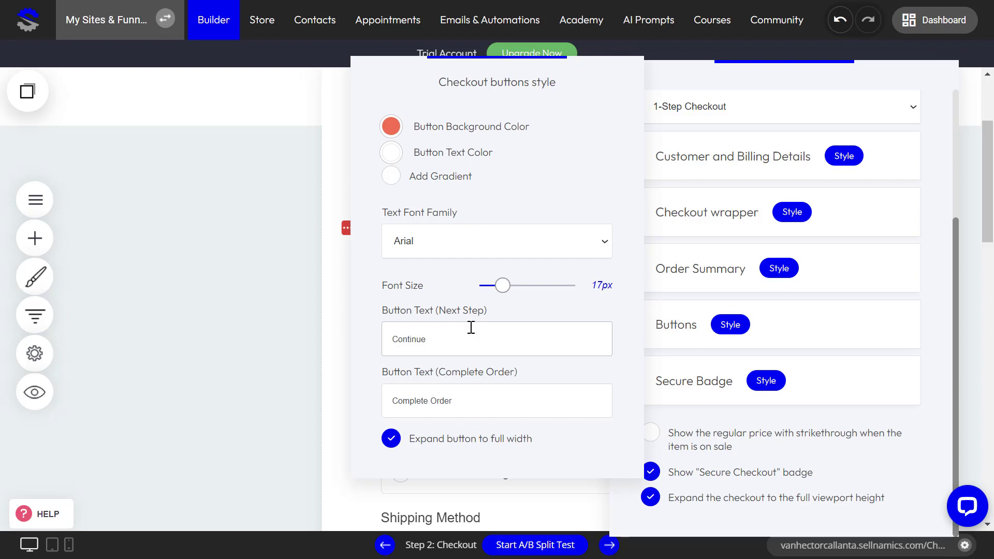
click(461, 407)
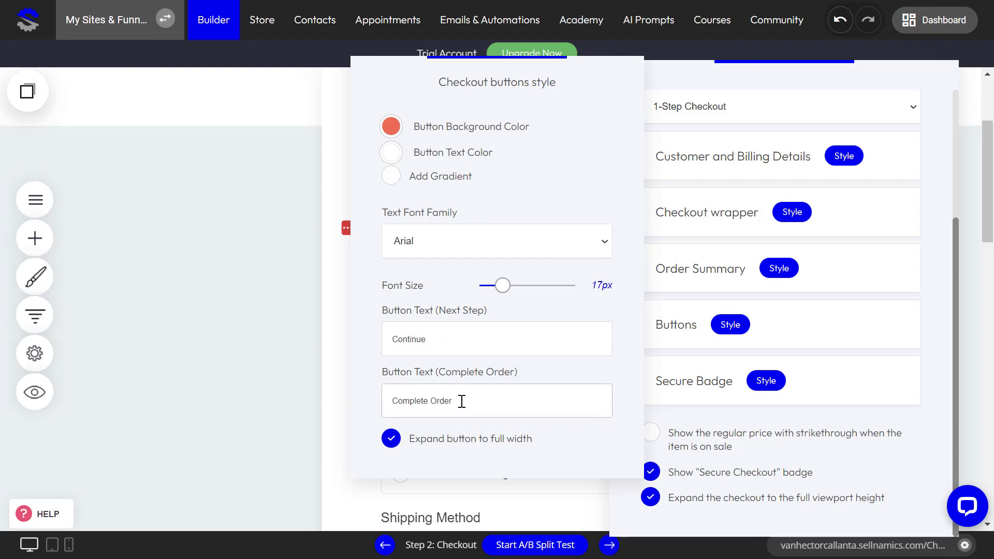
click(335, 338)
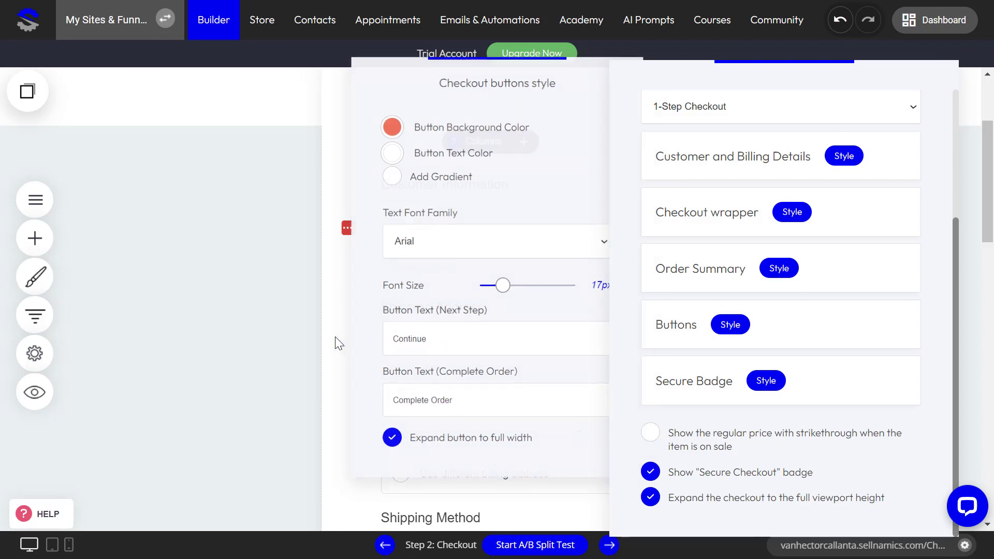
Step: View the Secure Badge settings and find the lock and shield badges below the Complete Order button
click(768, 381)
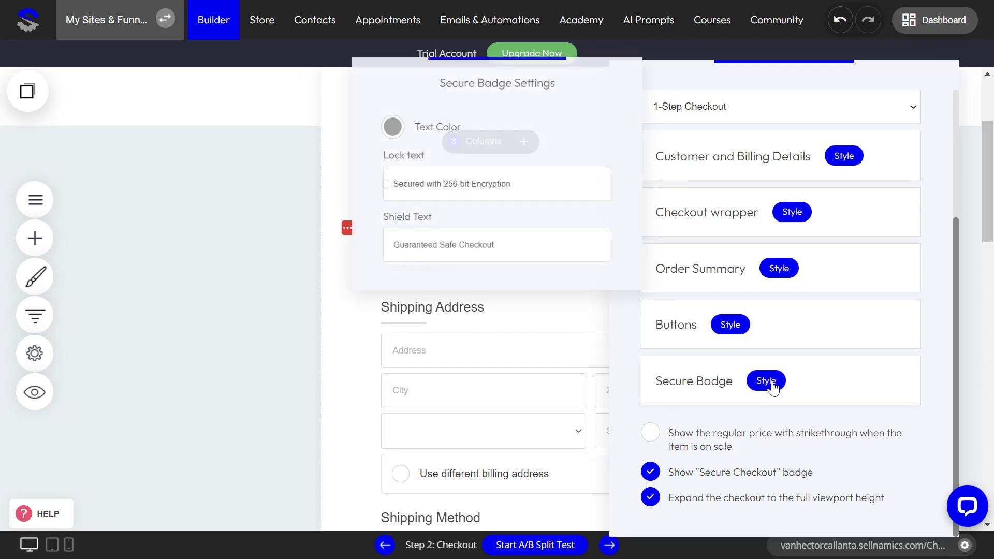
click(358, 360)
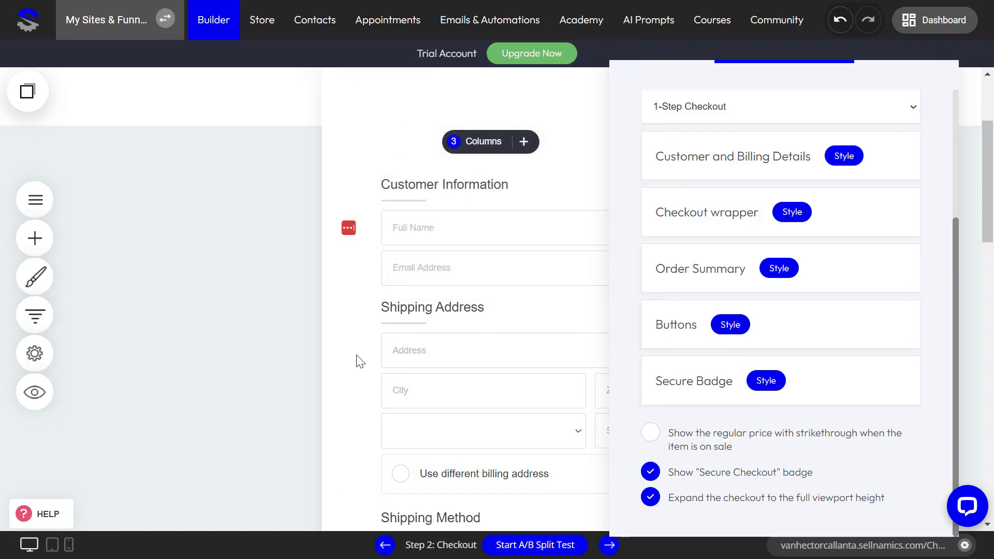
click(358, 359)
scroll(526, 380, down, 5)
scroll(524, 382, down, 6)
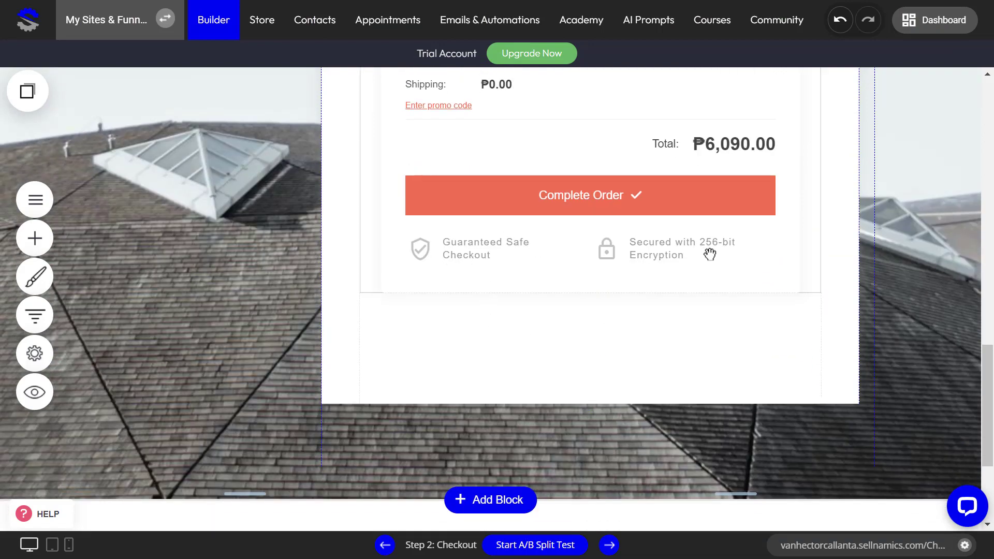
scroll(637, 329, up, 7)
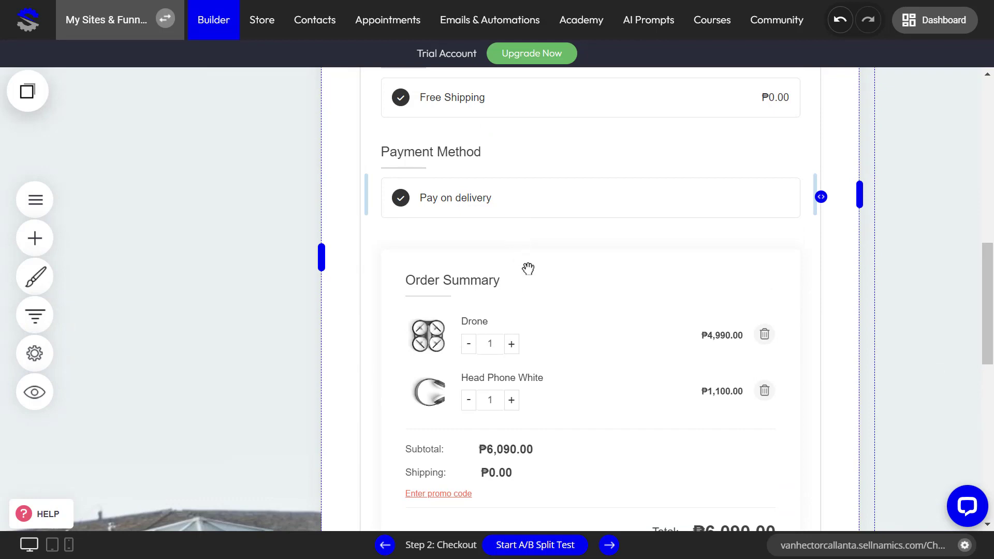
scroll(534, 282, up, 9)
Step: Turn off the "Secure Checkout" badge in the checkout's styling and check the area below the Complete Order button
click(446, 166)
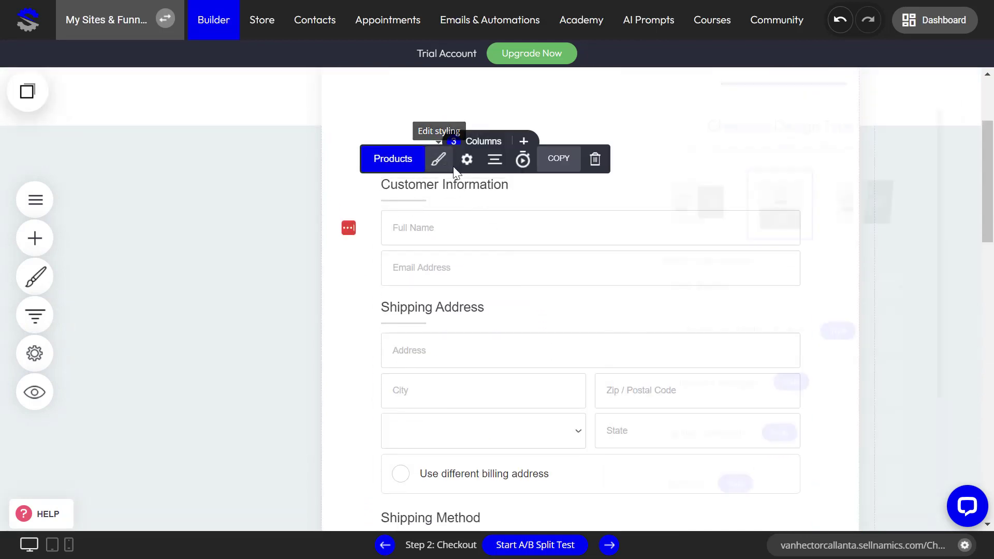
scroll(701, 404, down, 3)
click(762, 383)
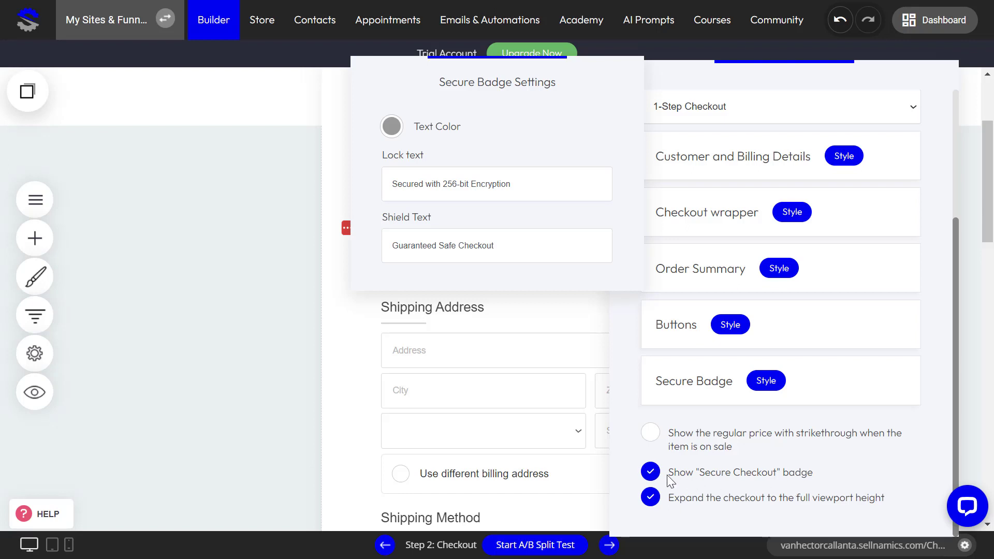
click(650, 471)
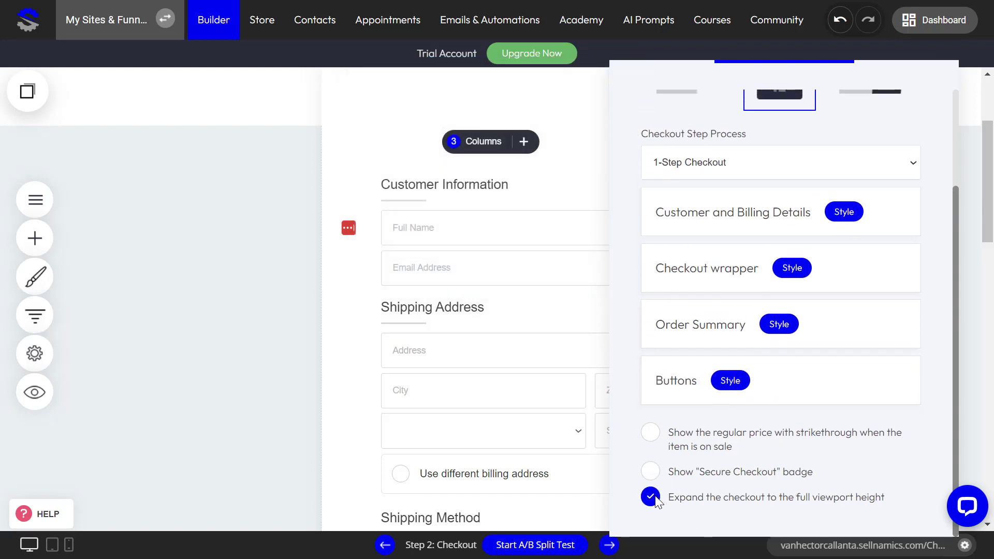
click(501, 437)
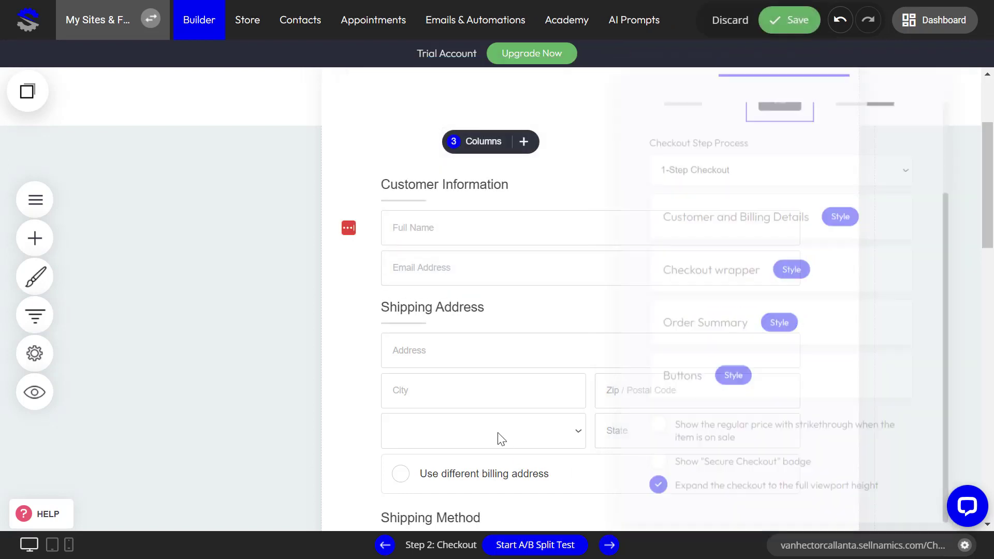
scroll(522, 421, down, 5)
scroll(522, 421, down, 9)
scroll(552, 302, up, 9)
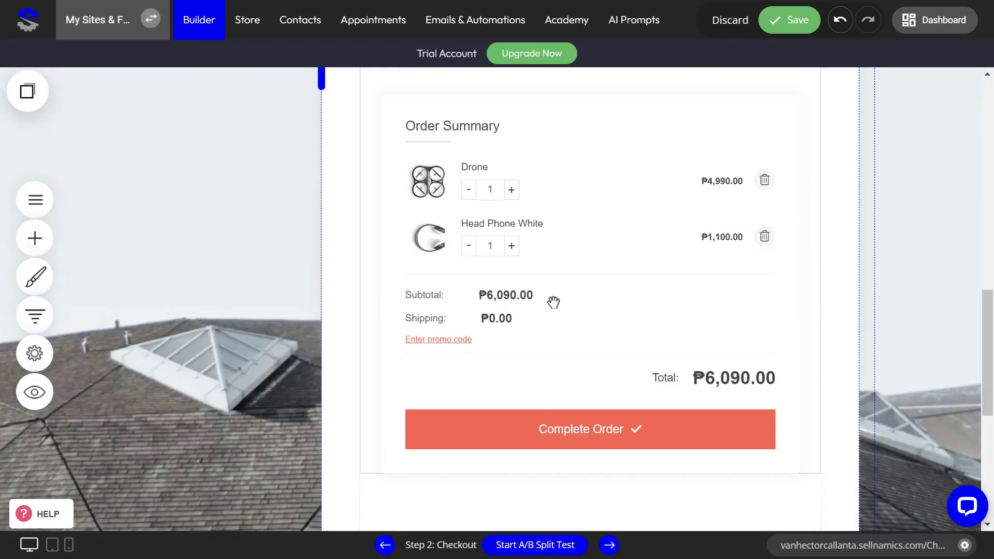
scroll(552, 304, up, 8)
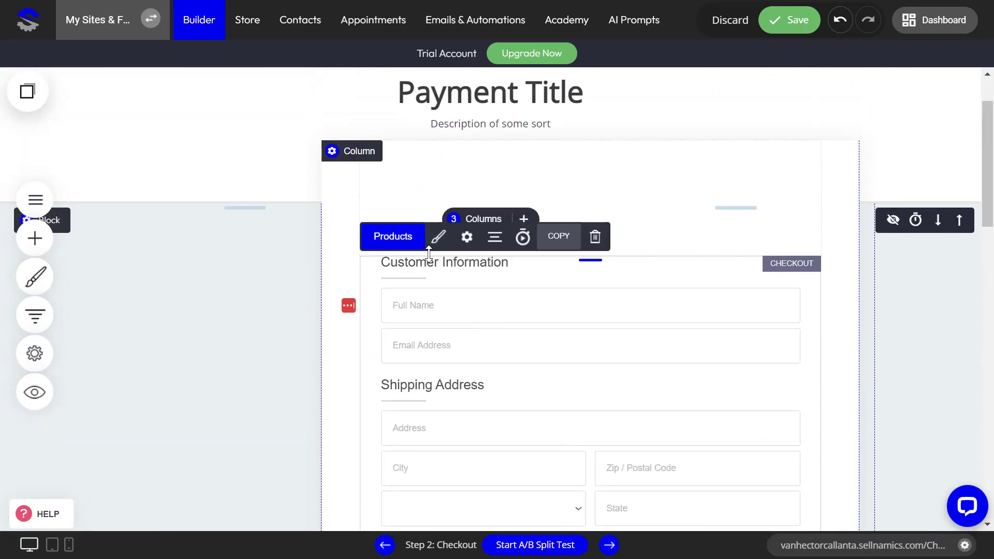
Step: Turn the "Secure Checkout" badge back on in the checkout's styling and save the page
click(441, 243)
scroll(754, 341, down, 2)
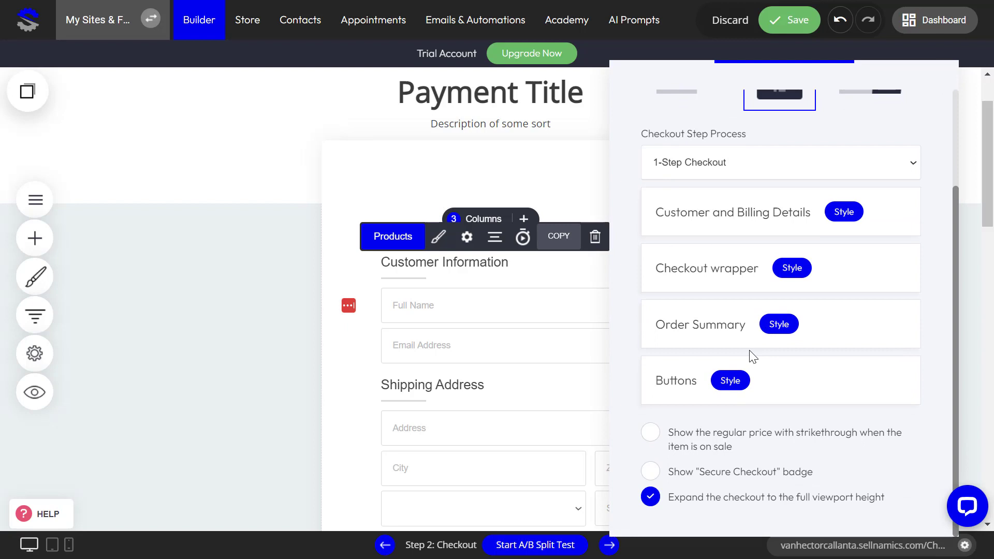
click(652, 471)
click(561, 340)
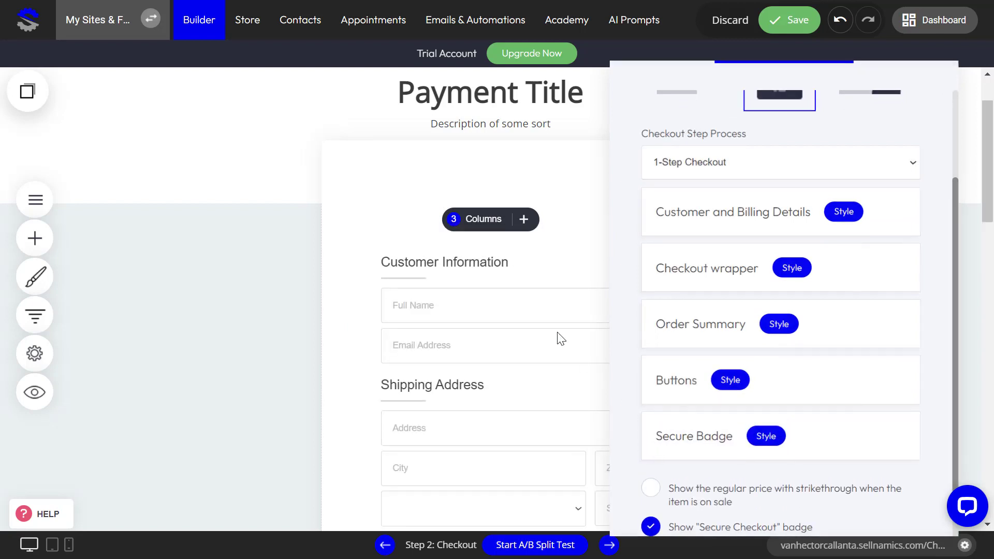
click(781, 22)
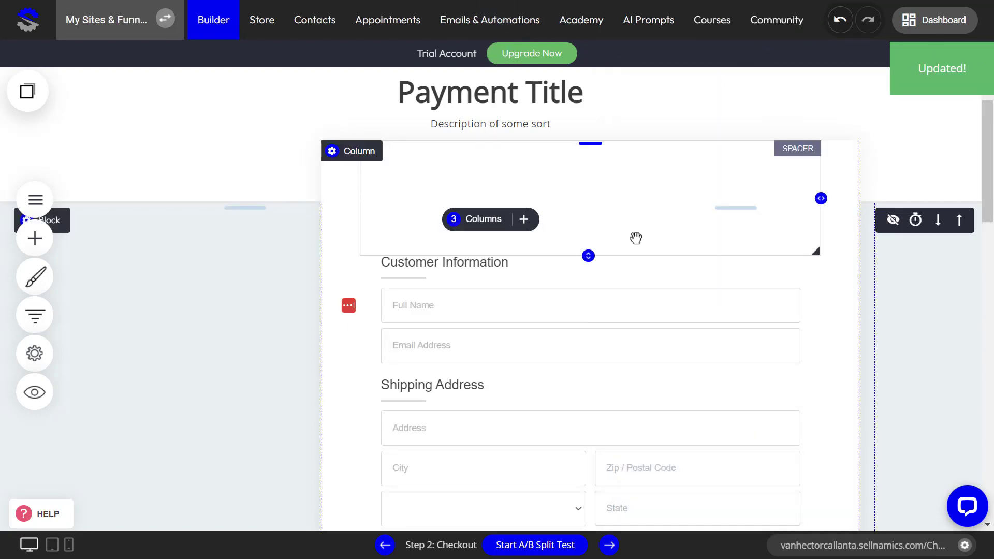
scroll(567, 387, down, 5)
scroll(558, 384, up, 5)
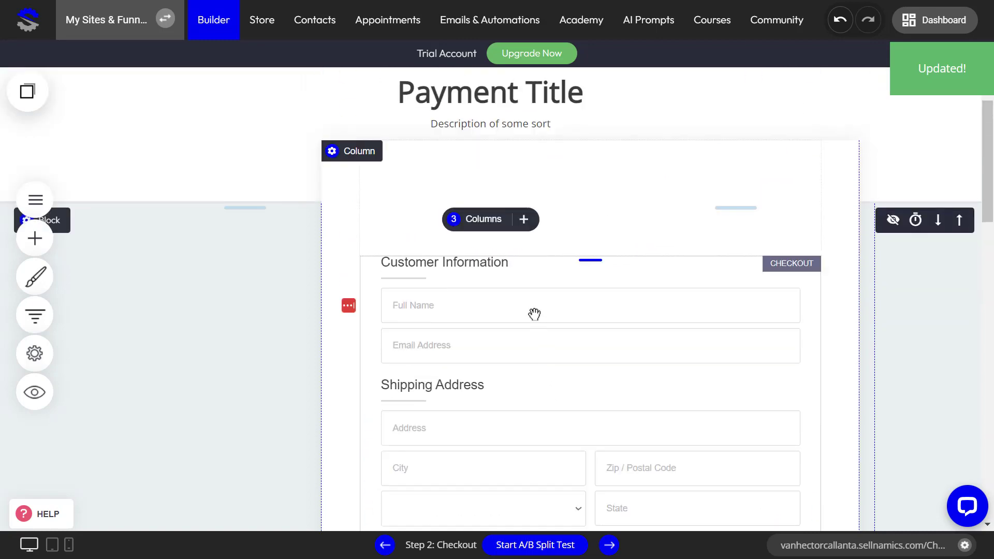
Step: View the checkout element's settings, including Allow discounts, and locate the promo code link in the order summary
click(466, 237)
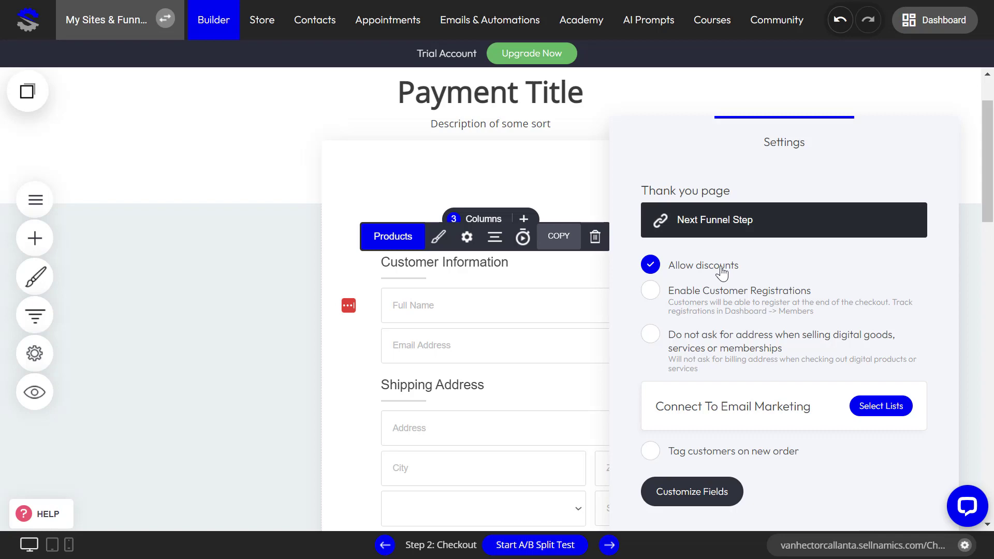
click(538, 325)
scroll(518, 326, down, 9)
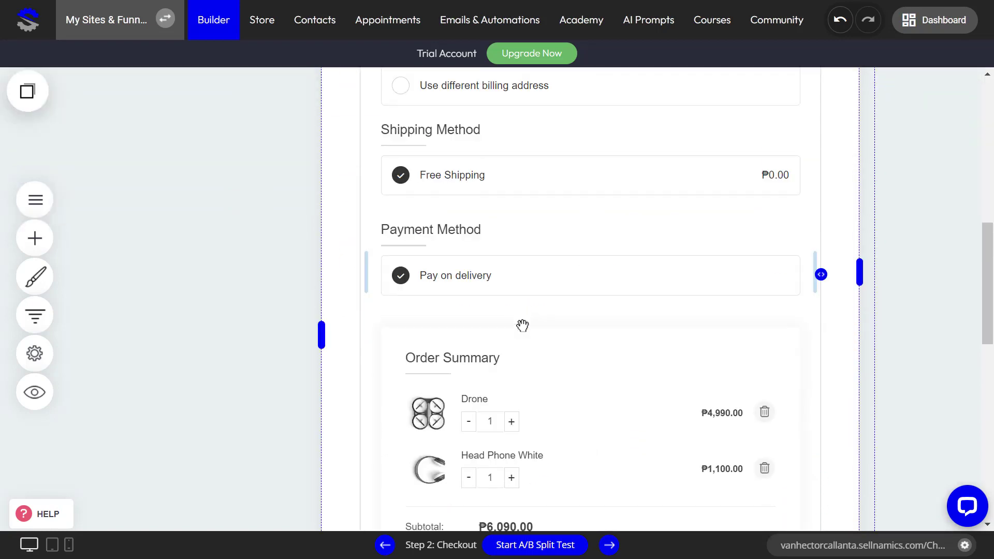
scroll(523, 325, down, 5)
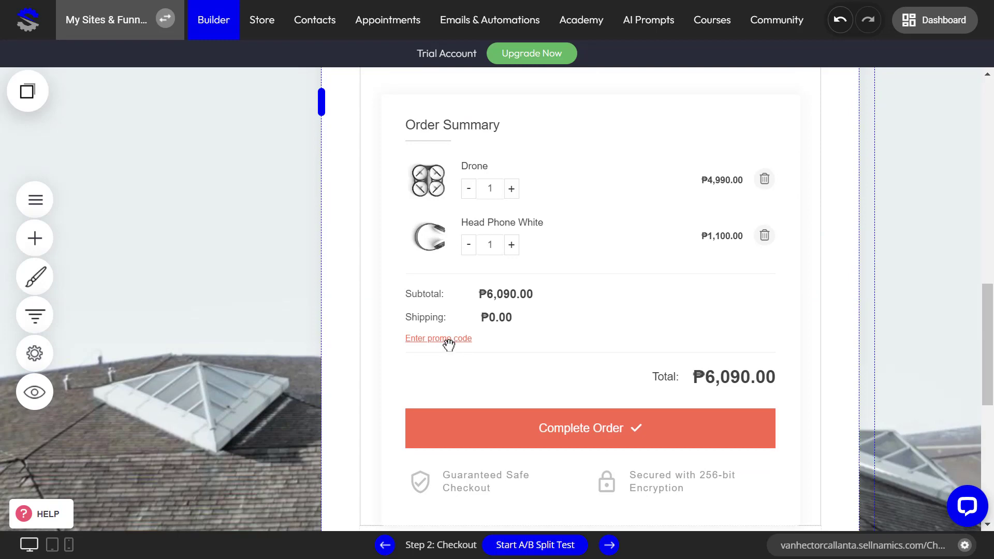
scroll(466, 339, up, 10)
scroll(499, 361, down, 6)
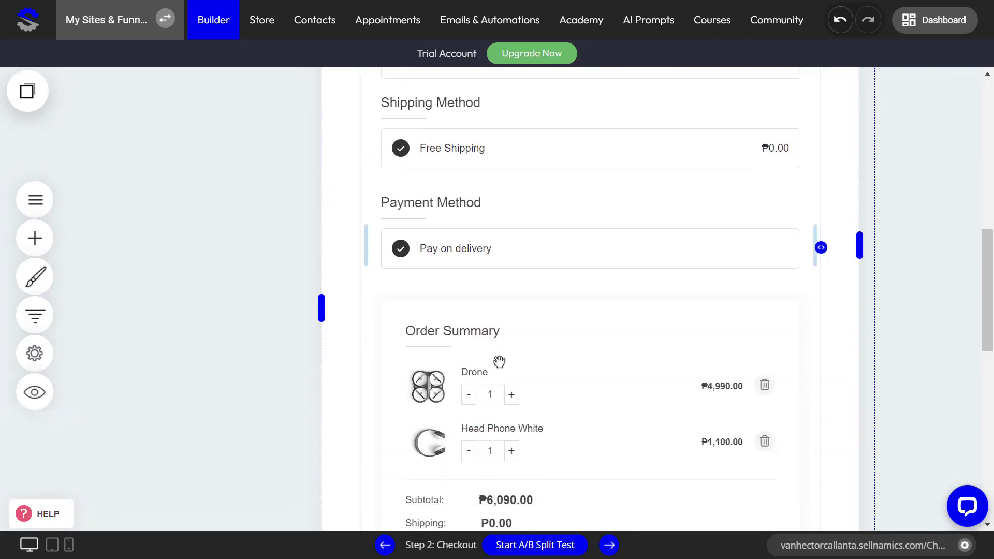
scroll(499, 361, down, 5)
scroll(524, 324, up, 13)
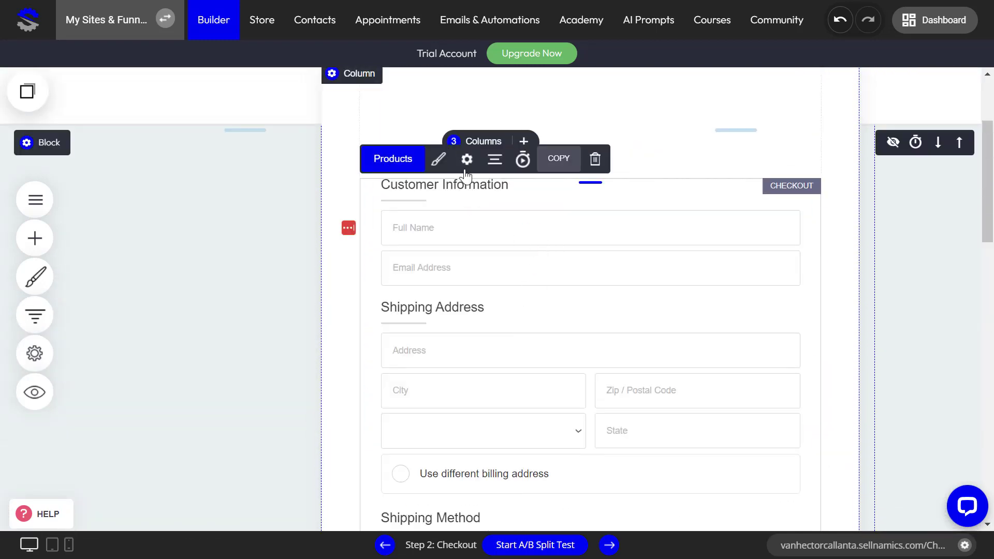
Step: View the checkout element's settings for customer registrations, address requests for digital goods and connected email marketing lists
click(466, 159)
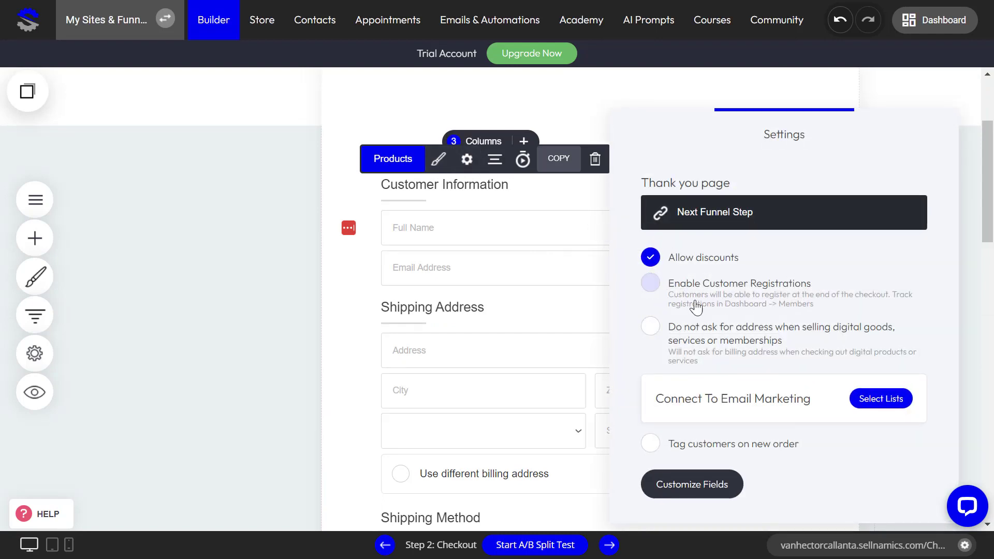
click(782, 304)
click(672, 286)
click(678, 348)
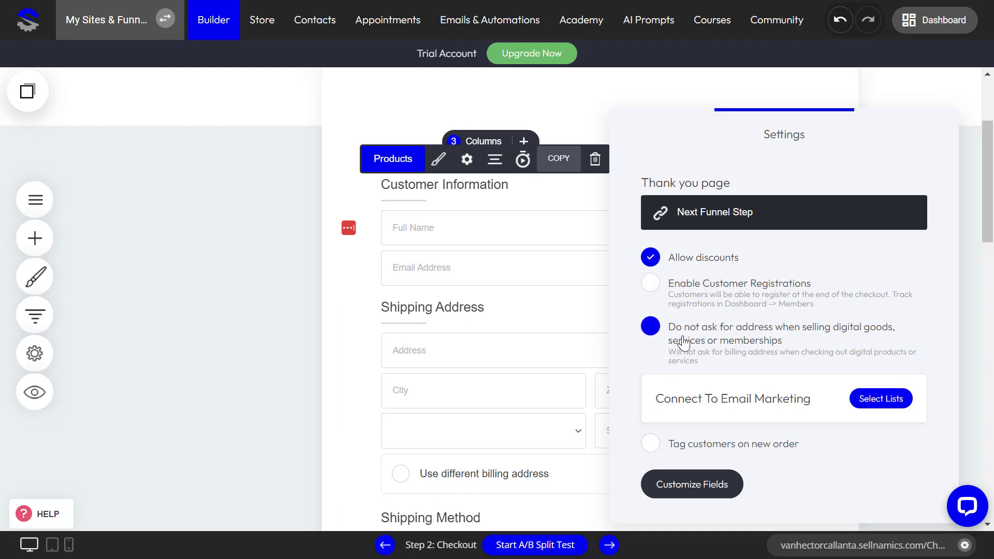
click(658, 330)
click(650, 337)
click(868, 401)
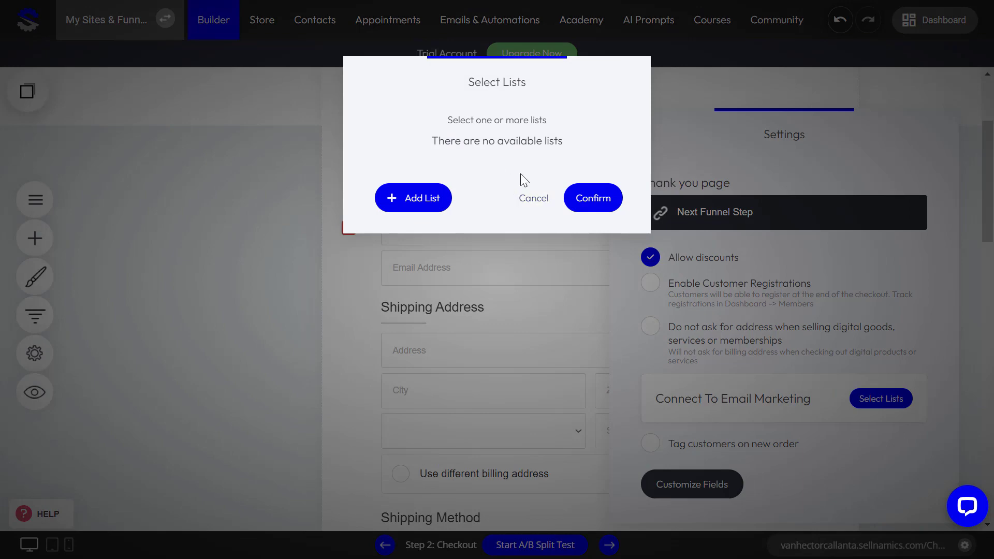
click(532, 203)
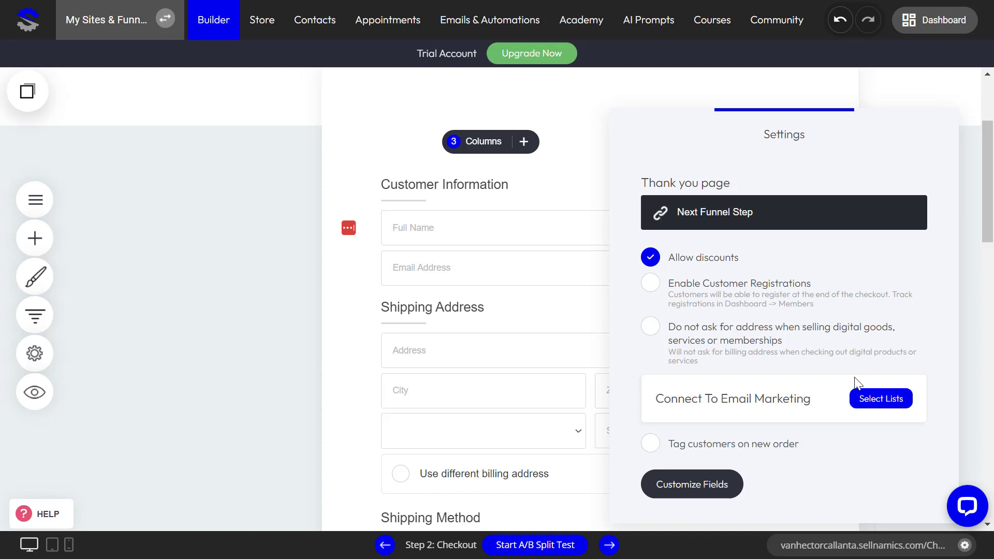
Step: Turn on "Ask for phone" in the checkout's customized fields
click(680, 446)
click(684, 483)
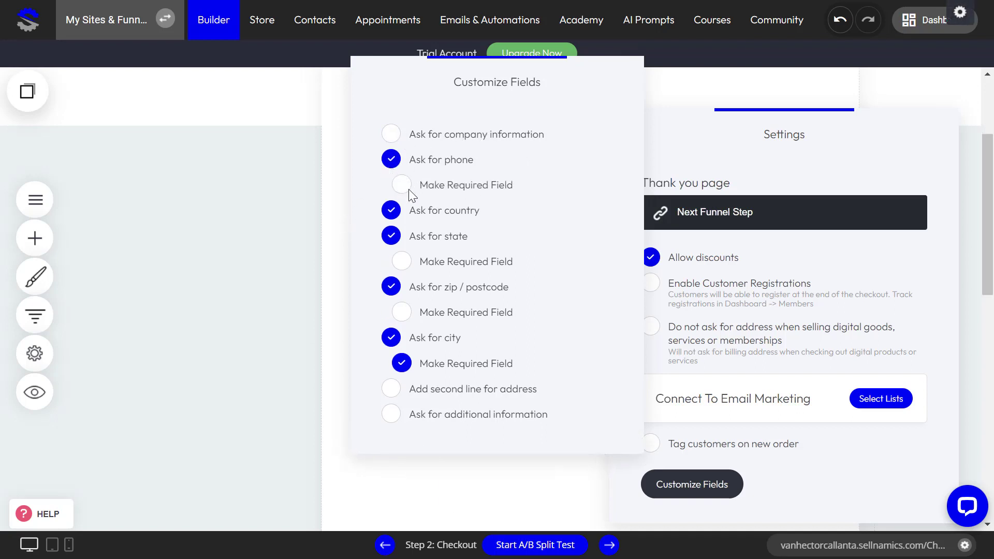
click(344, 201)
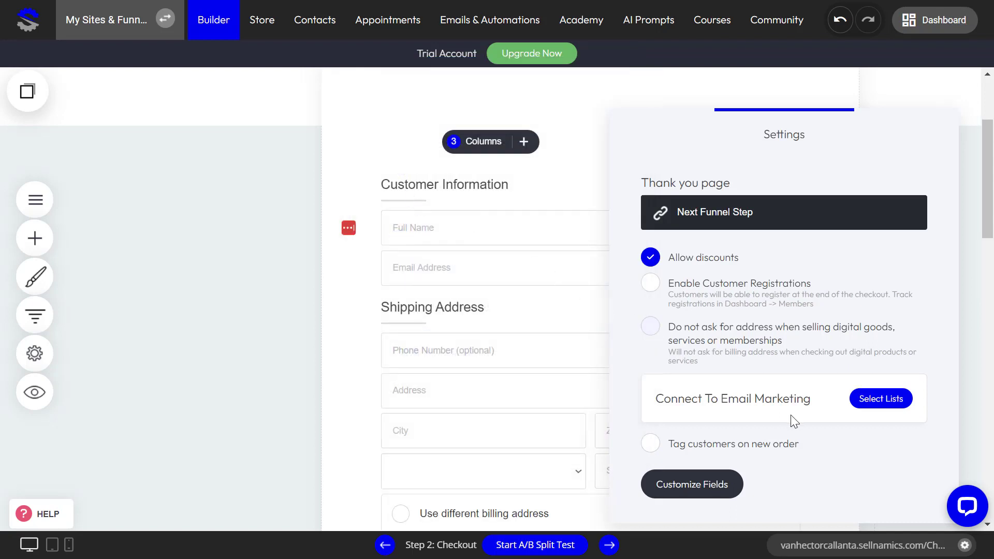
Step: Make the phone number a required field, check it in the checkout form and save the page
click(692, 484)
click(402, 185)
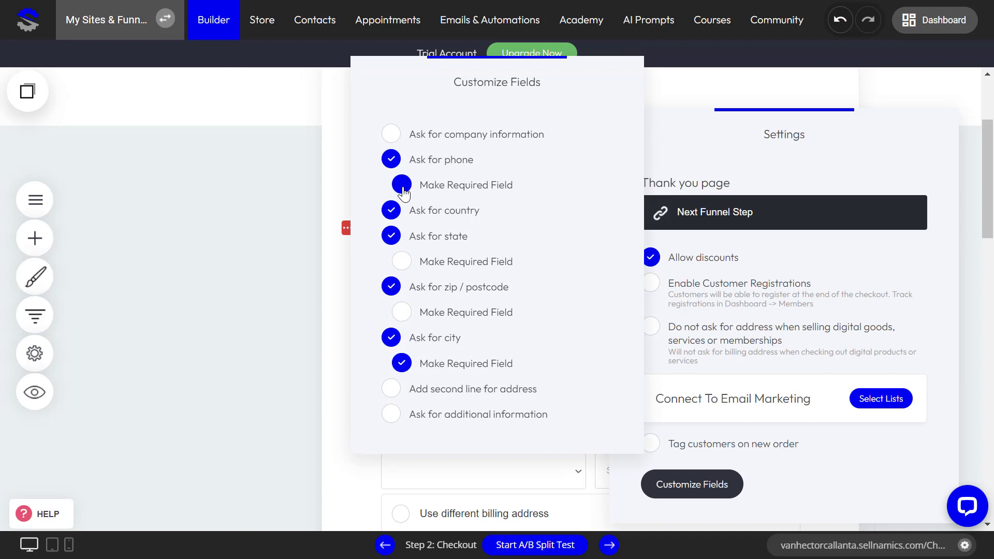
click(334, 215)
click(337, 308)
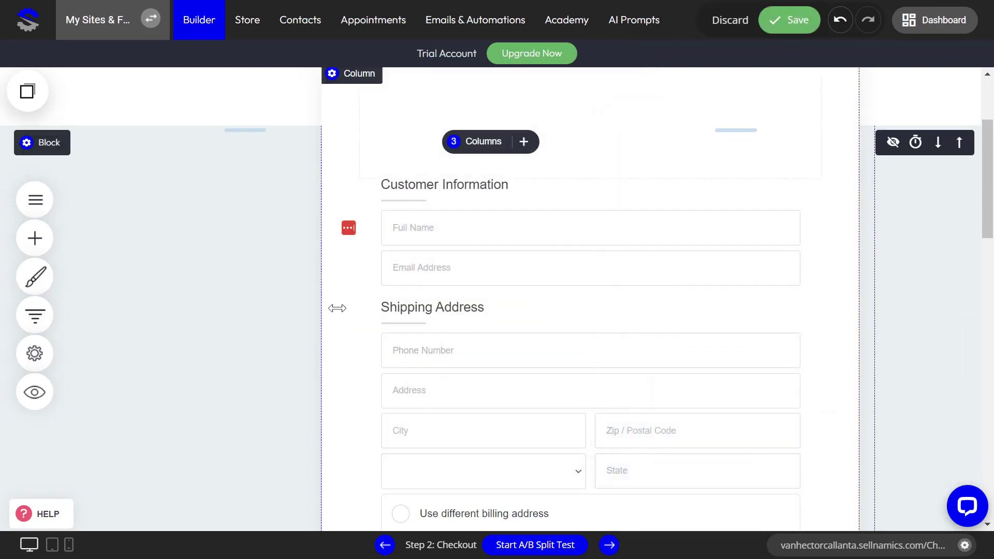
scroll(523, 306, down, 6)
scroll(519, 302, up, 3)
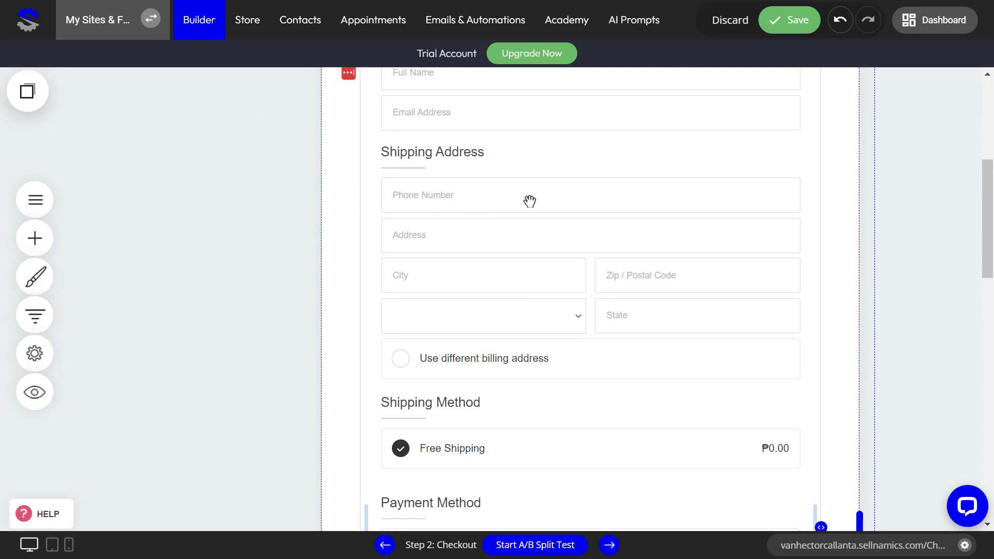
scroll(528, 203, down, 15)
scroll(528, 203, up, 13)
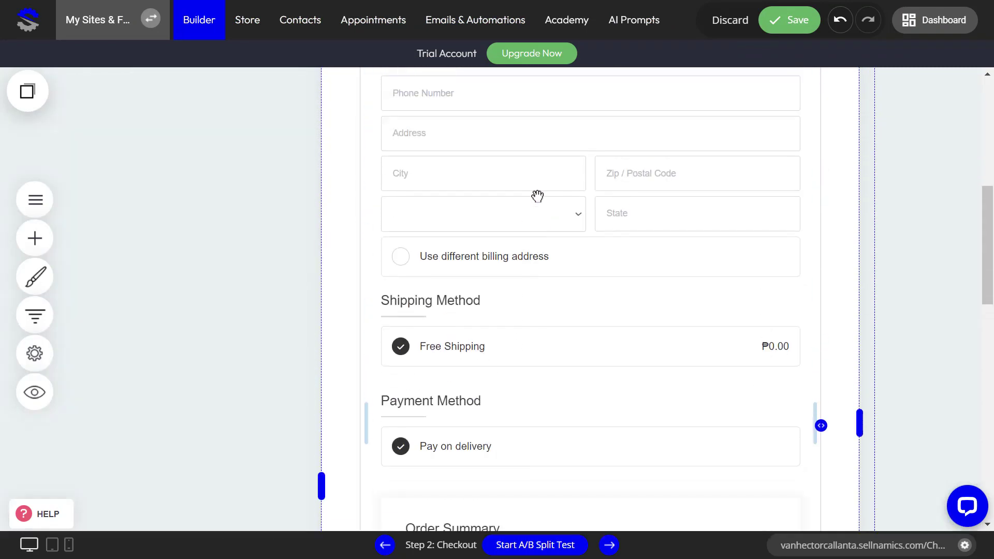
scroll(537, 196, up, 2)
click(795, 22)
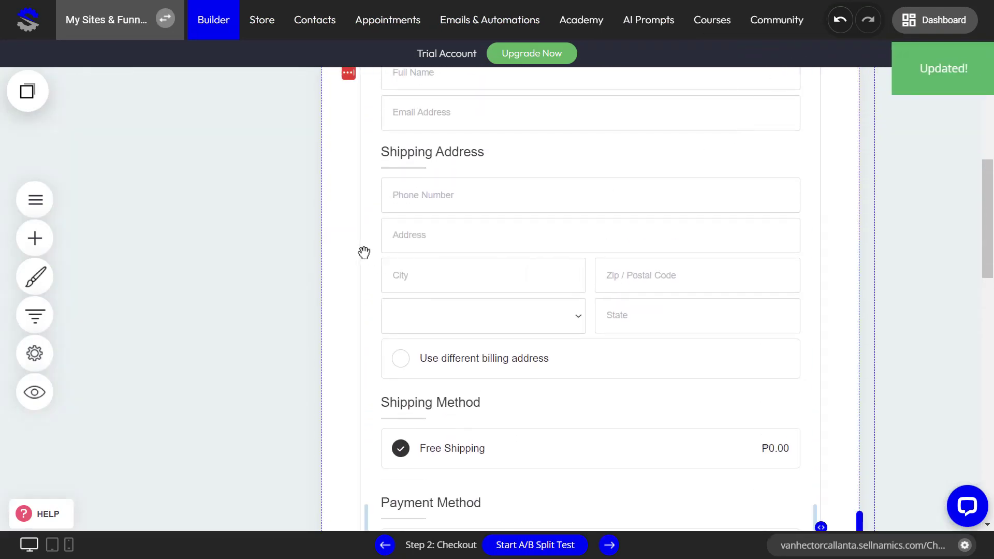
Step: Turn on "Ask for additional information" in the checkout's customized fields, view its location options and turn it off again
scroll(517, 203, up, 1)
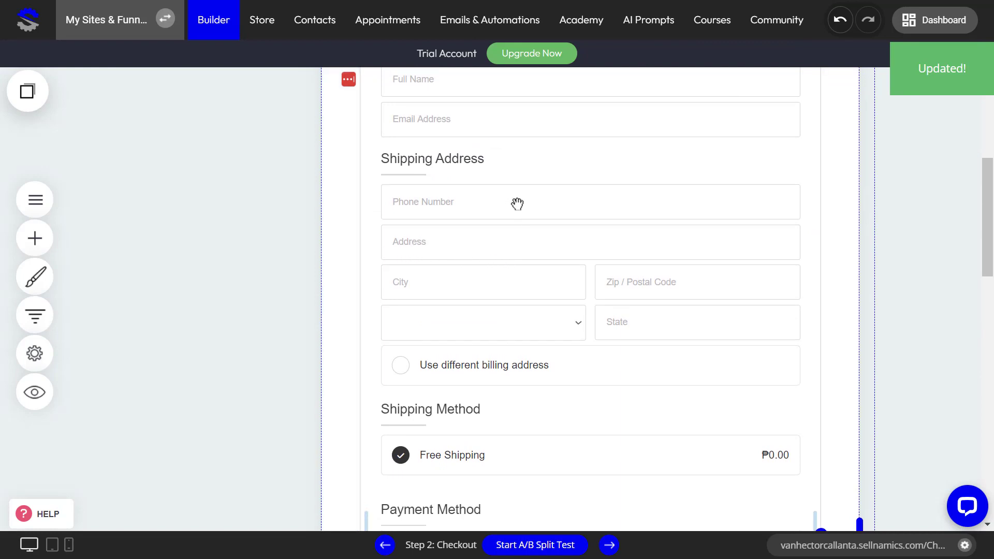
scroll(517, 203, up, 4)
click(467, 237)
click(756, 352)
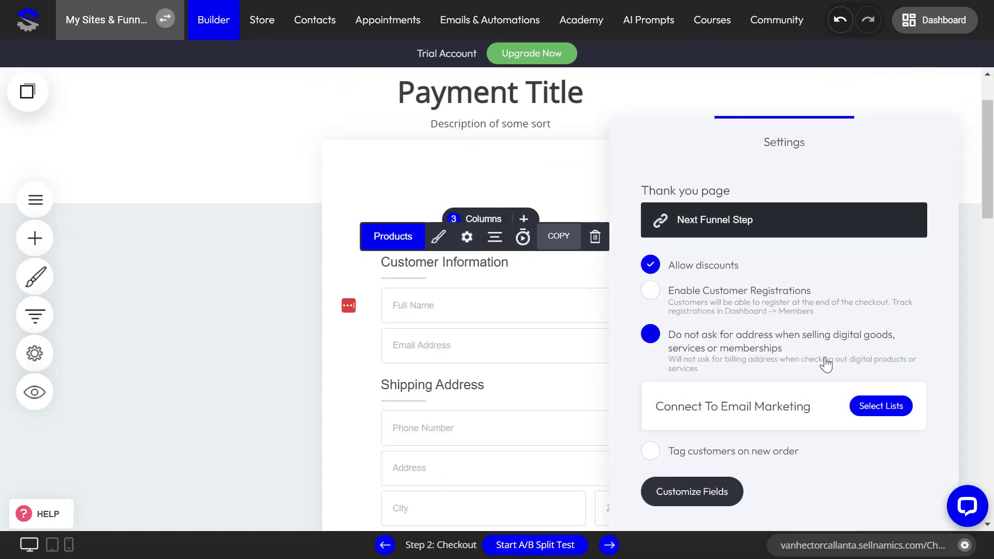
click(701, 494)
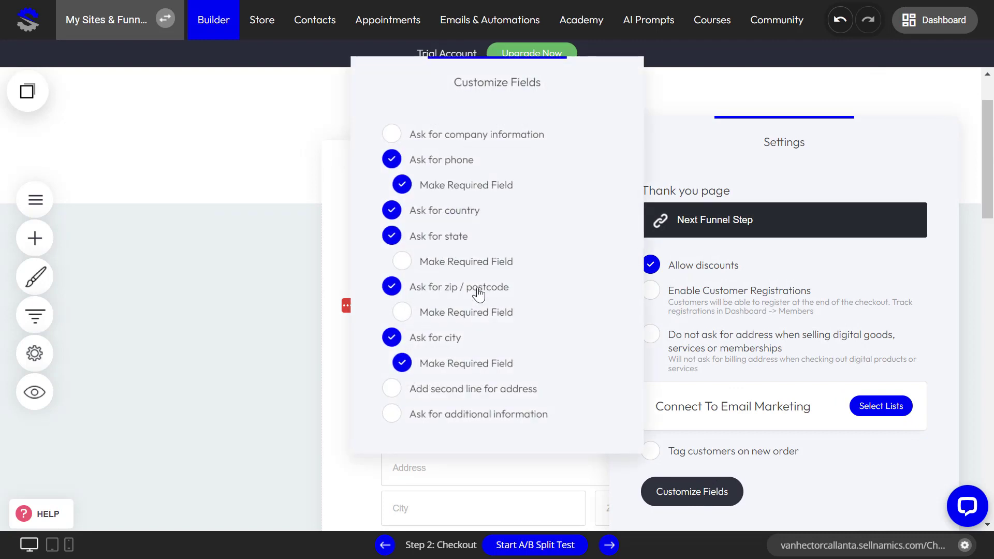
click(398, 261)
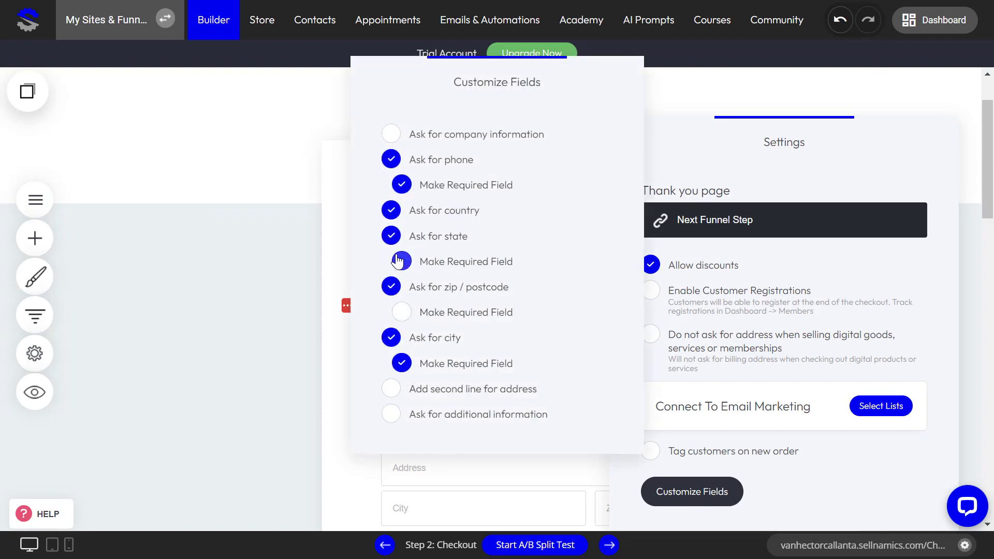
click(391, 414)
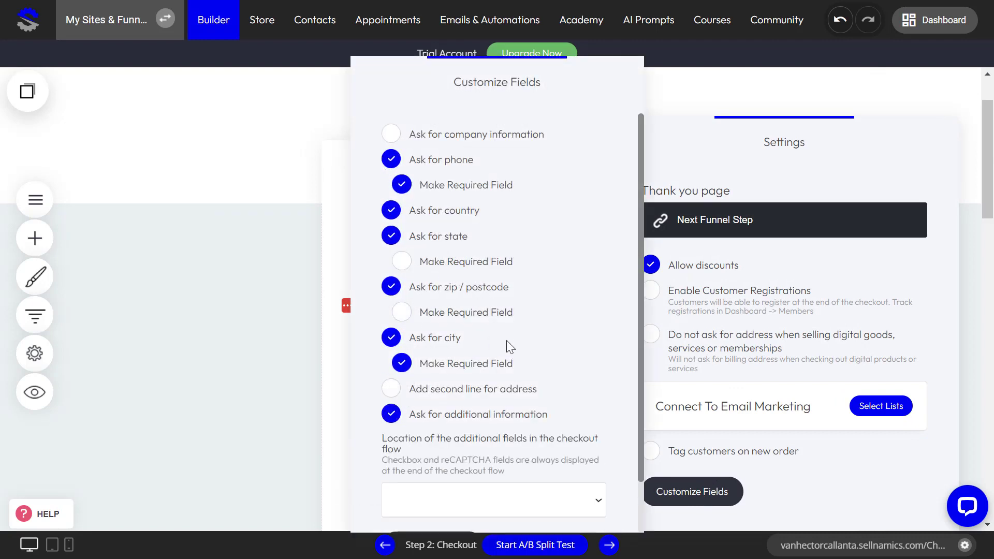
scroll(570, 362, down, 1)
click(544, 446)
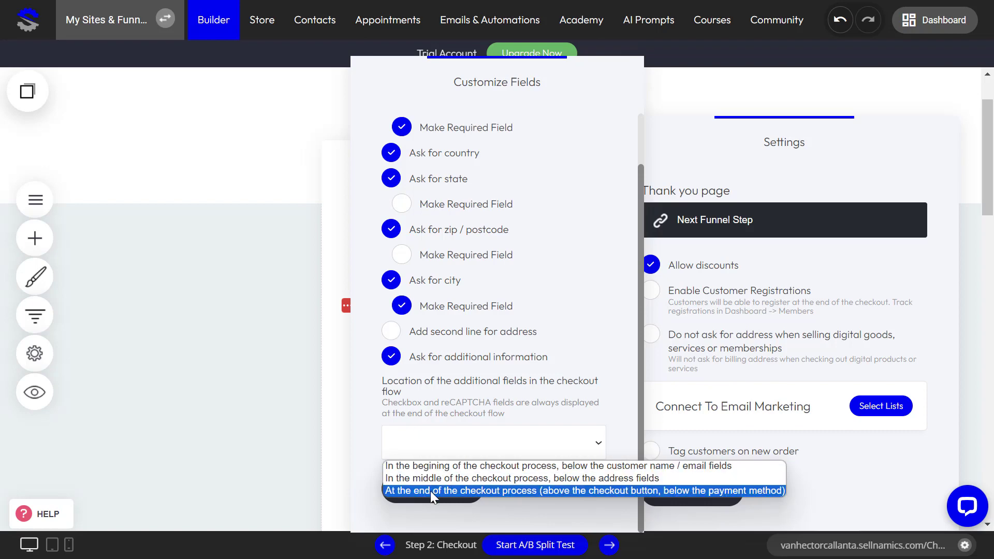
click(360, 411)
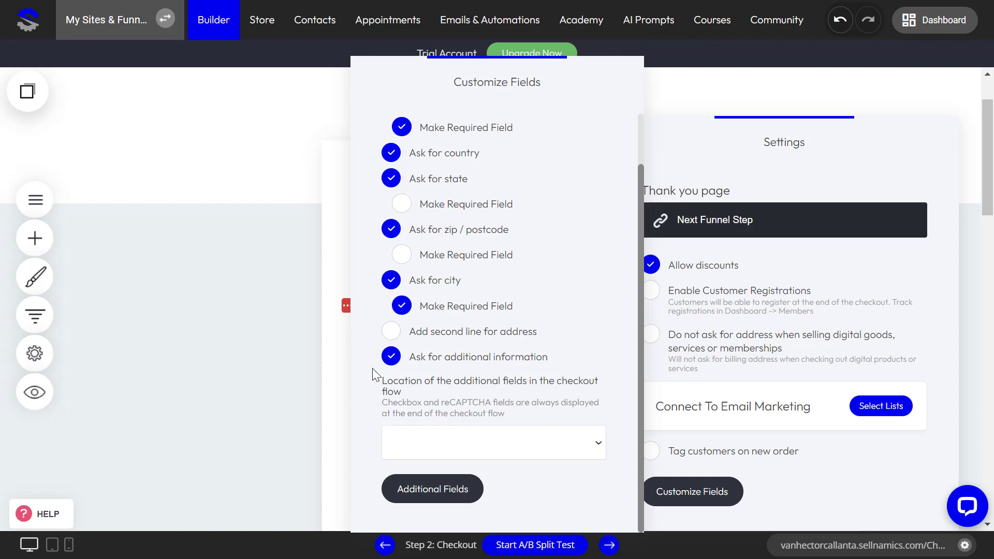
click(391, 357)
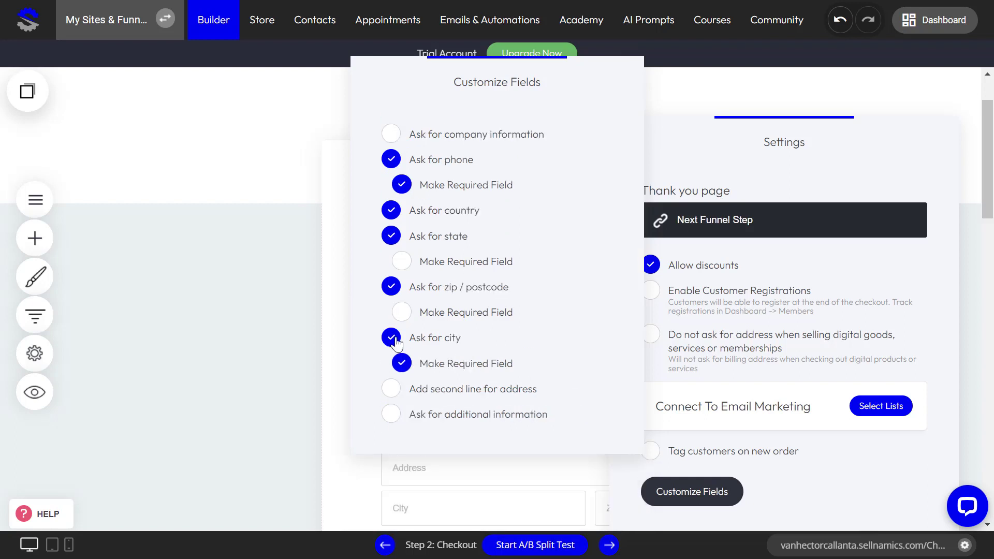
Step: Turn off "Ask for phone" in the checkout's customized fields, review the page and save it
click(391, 160)
click(344, 241)
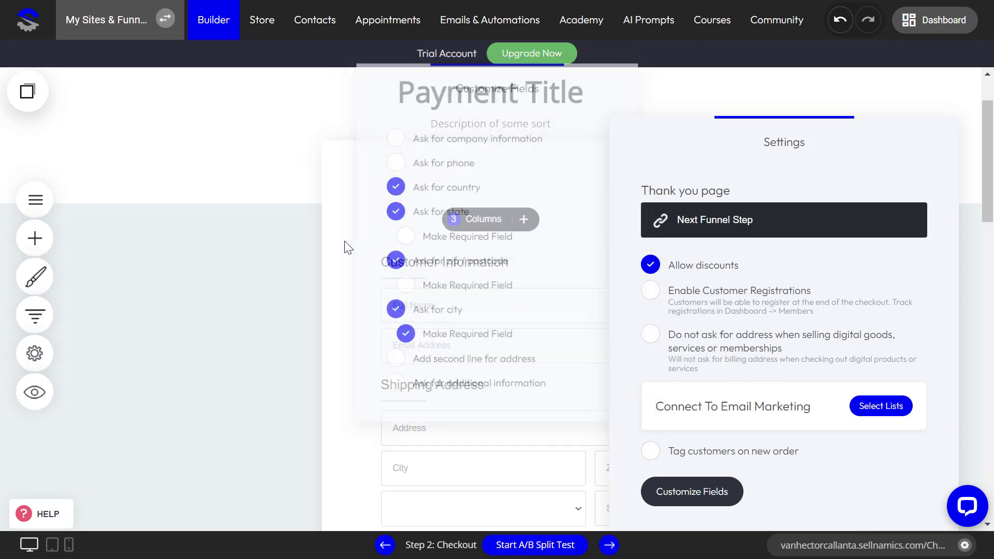
click(410, 206)
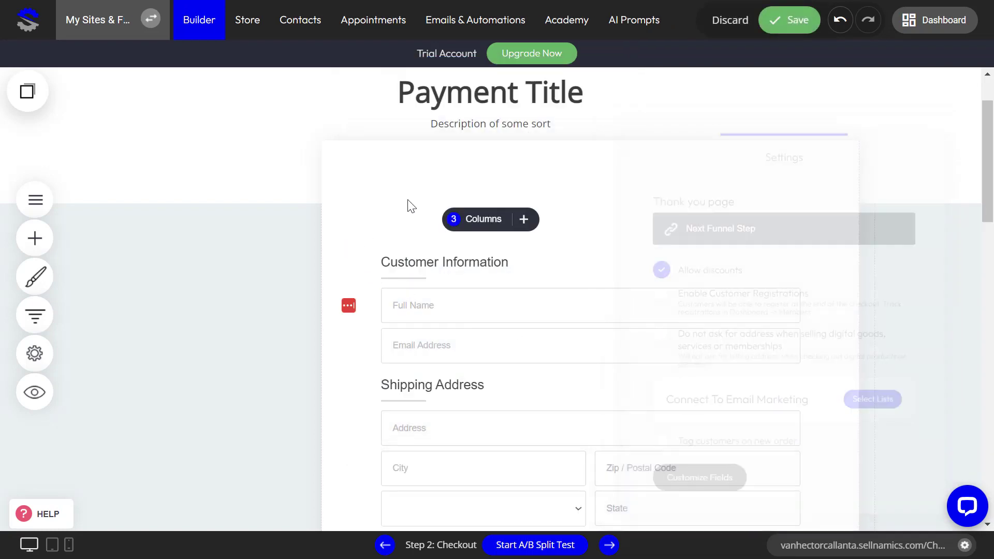
scroll(528, 357, down, 20)
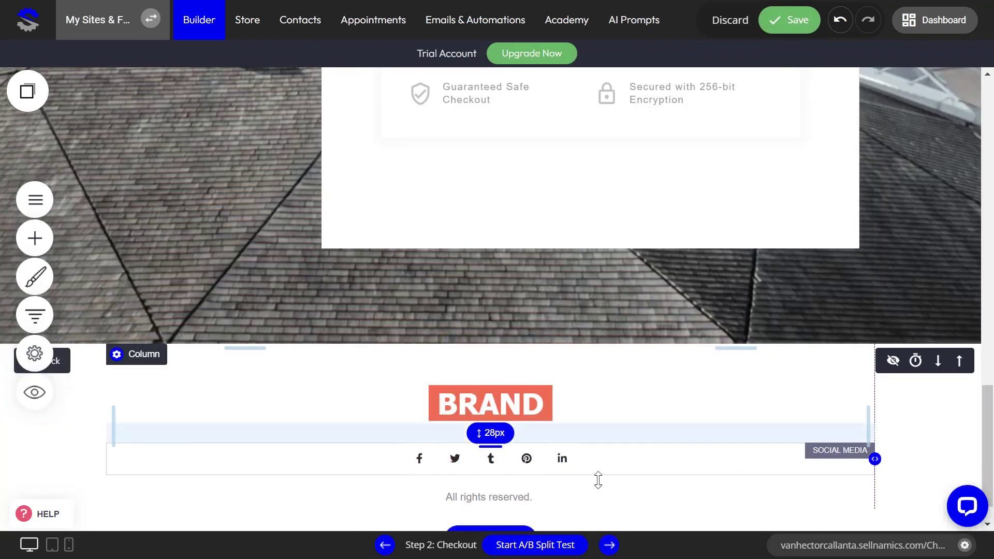
scroll(601, 479, up, 20)
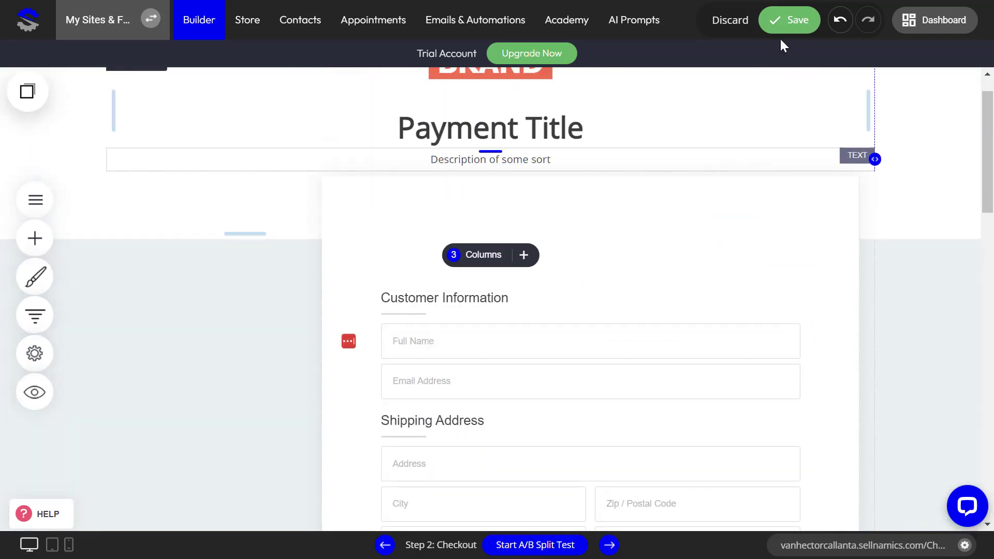
click(789, 25)
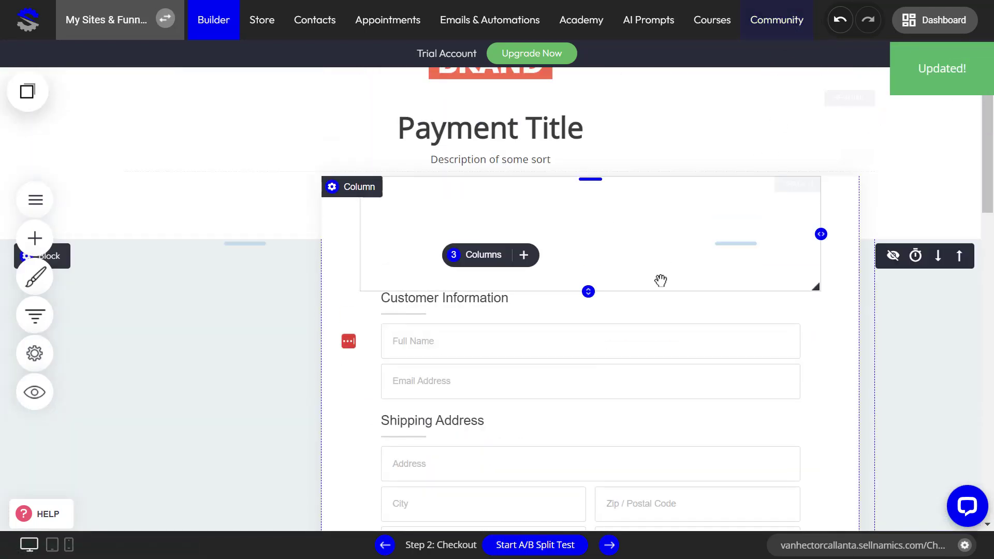